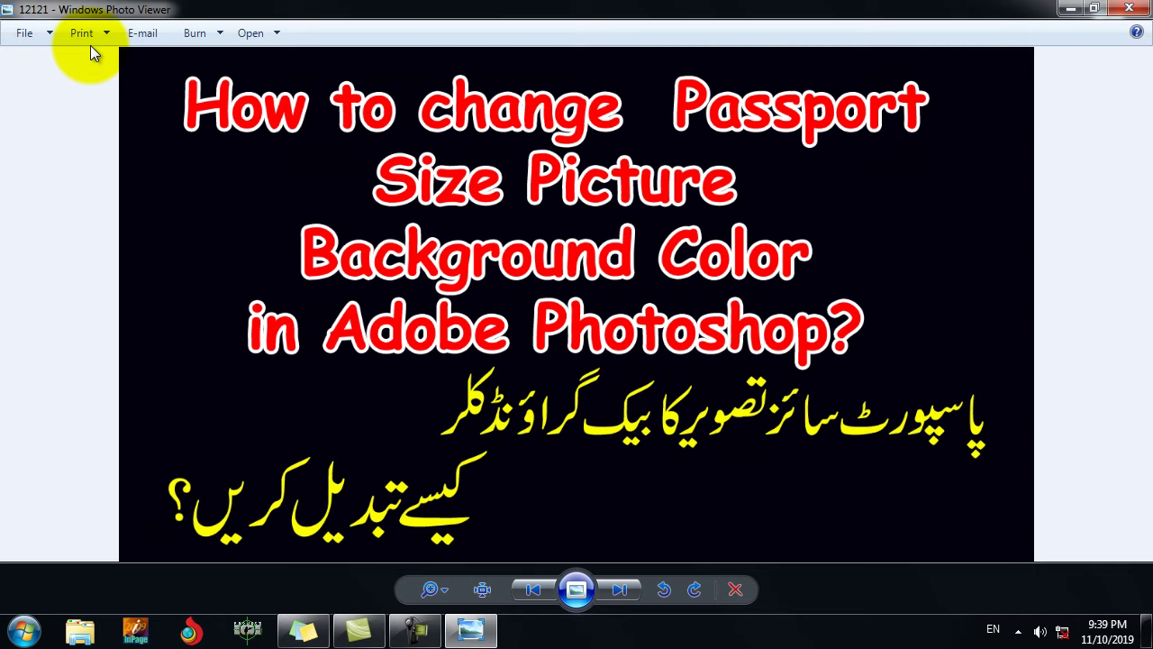
Close the title card image and select the pp Photo file on the desktop
key(Escape)
click(16, 455)
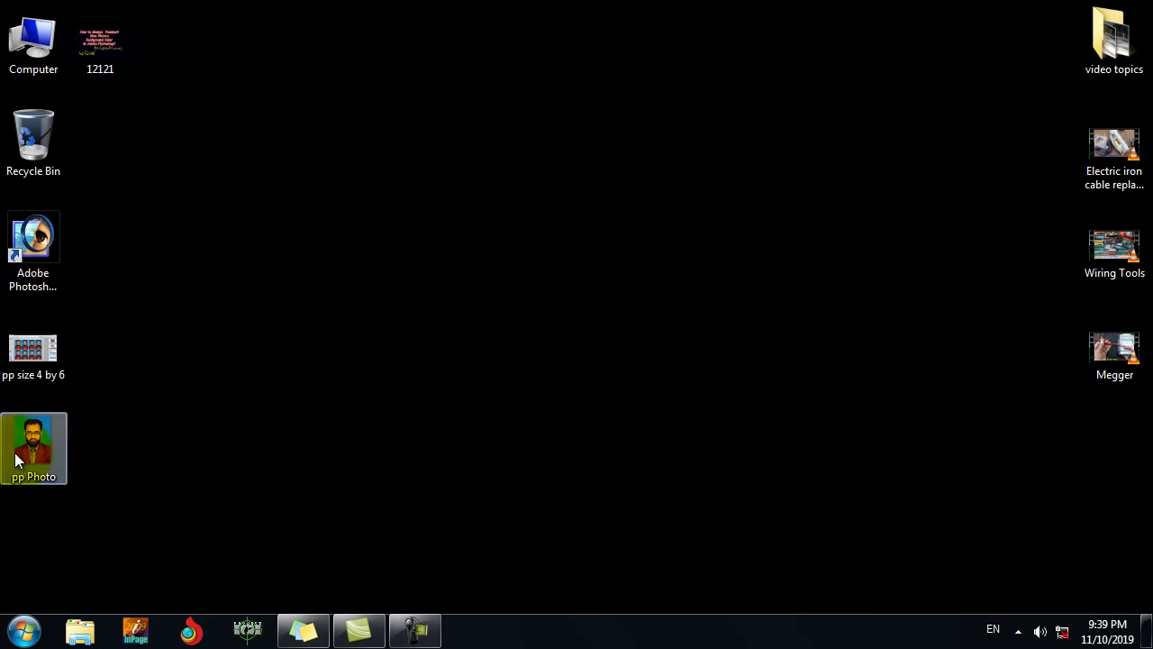
double_click(15, 453)
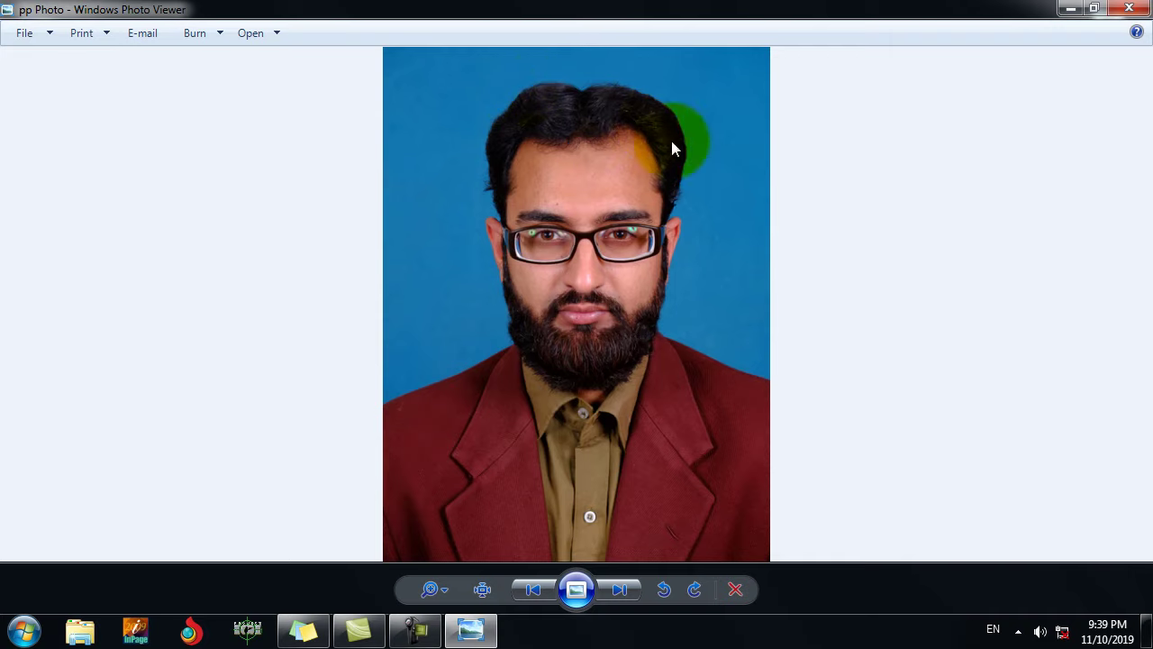
key(alt+F4)
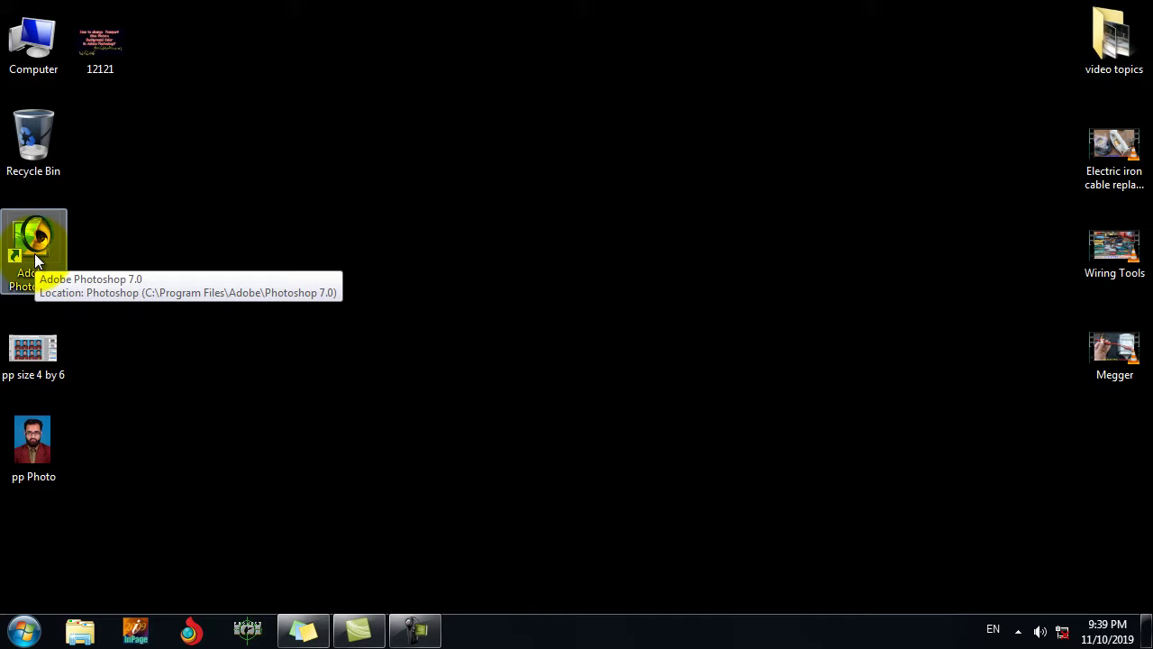
Launch Adobe Photoshop 7.0 and minimize it to reveal the desktop
click(34, 253)
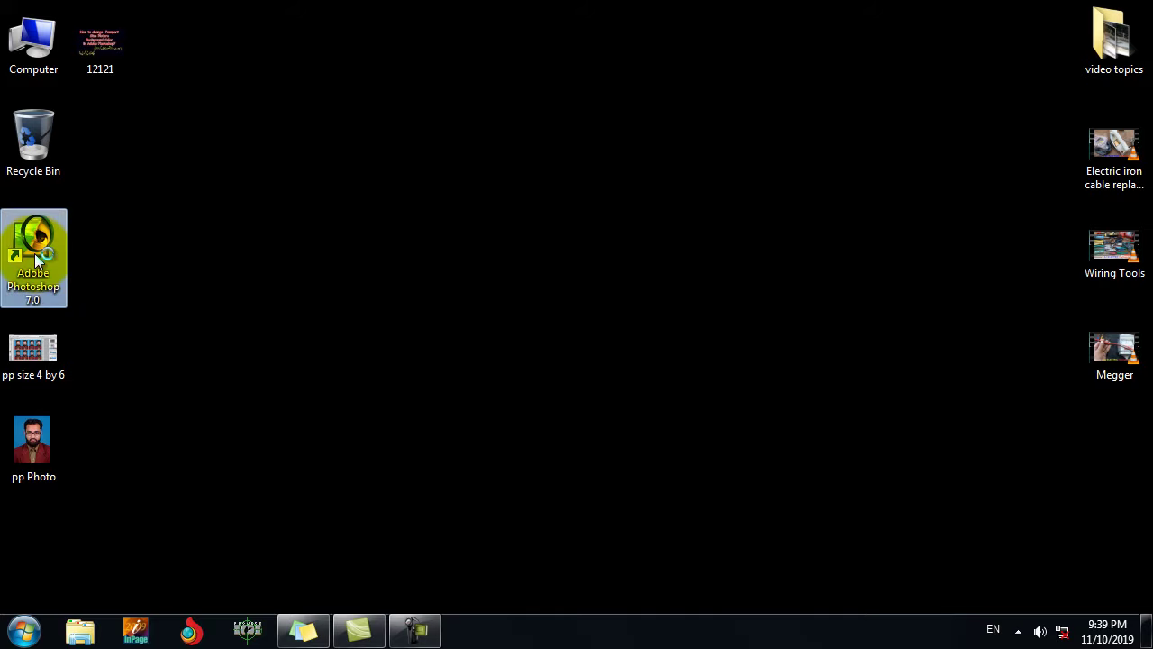
double_click(35, 253)
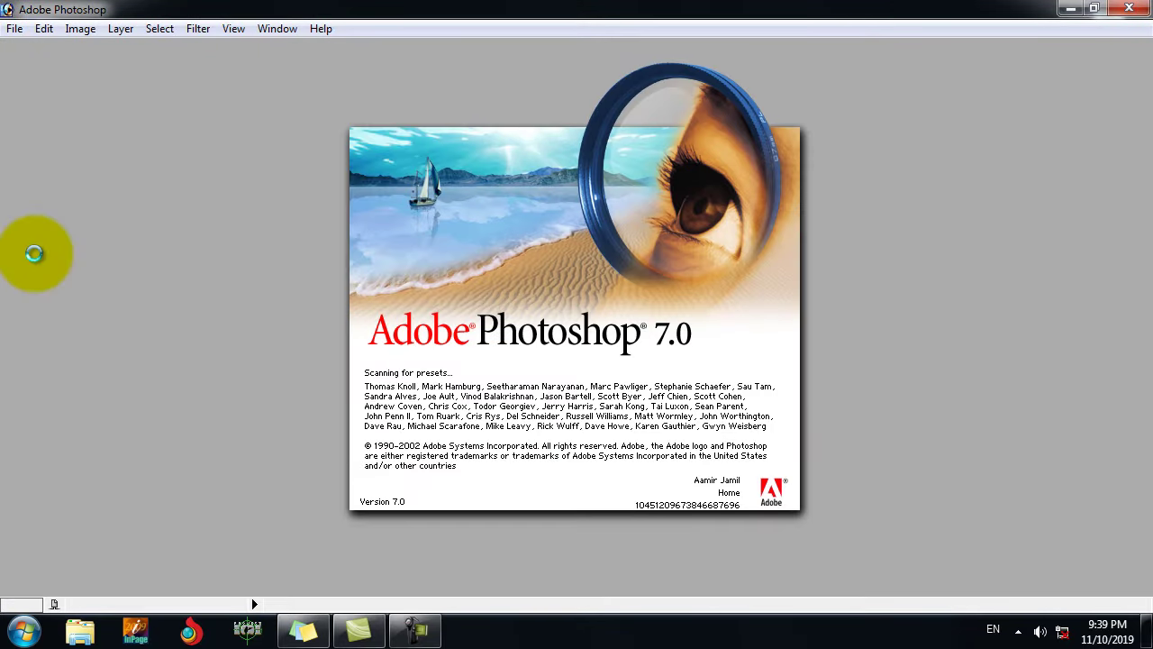
click(1067, 9)
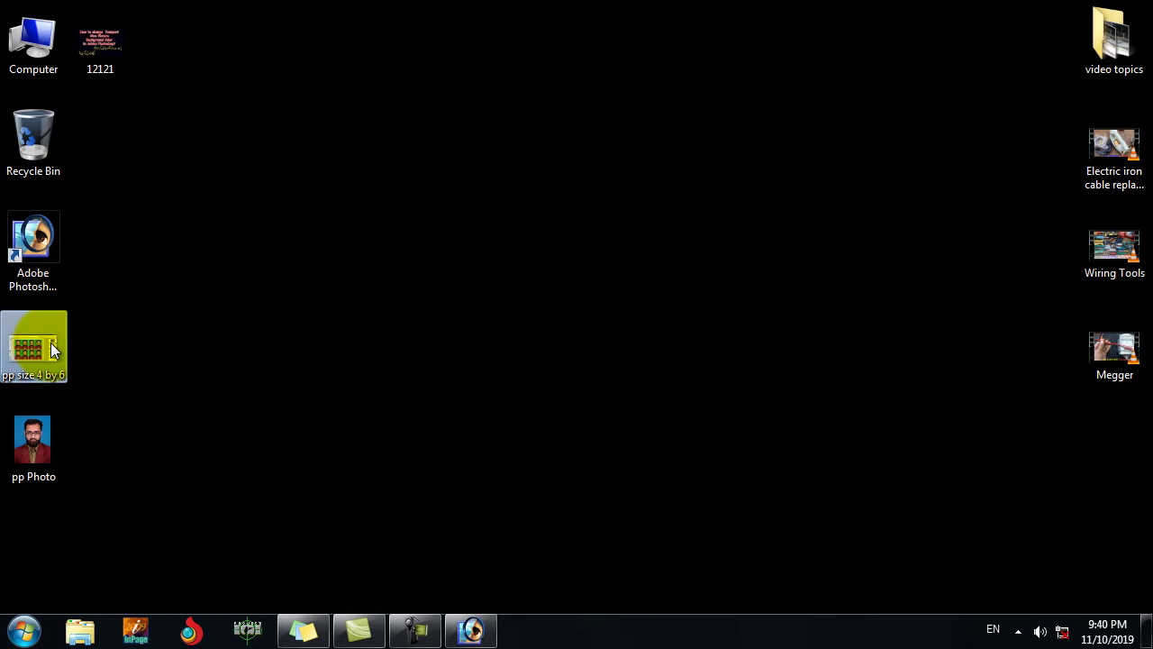
Preview the pp size 4 by 6 sheet of eight portraits, then restore Photoshop
double_click(50, 342)
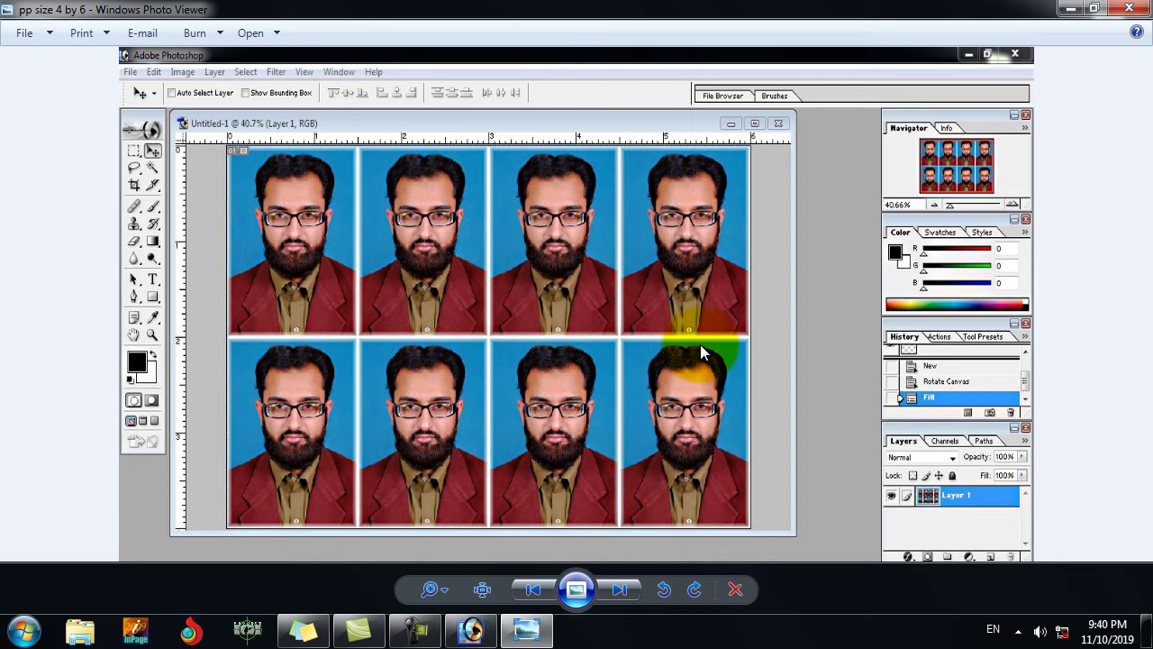
click(1129, 8)
click(472, 628)
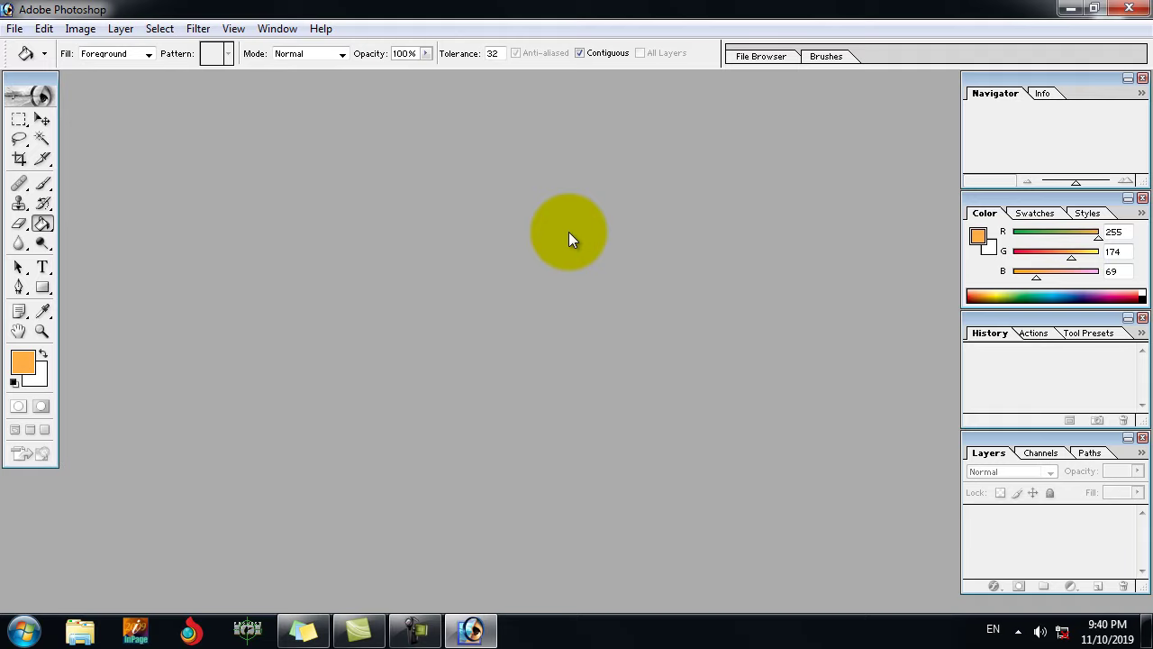
Open pp Photo.jpg from the Desktop and enlarge its document window
key(v)
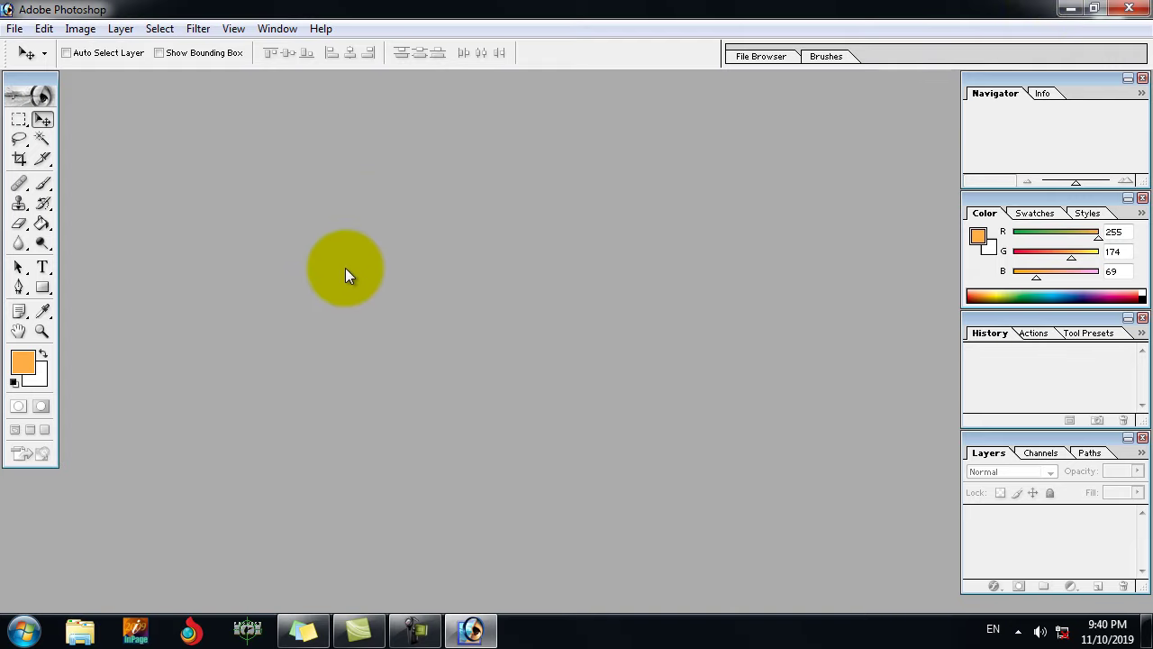
key(ctrl+o)
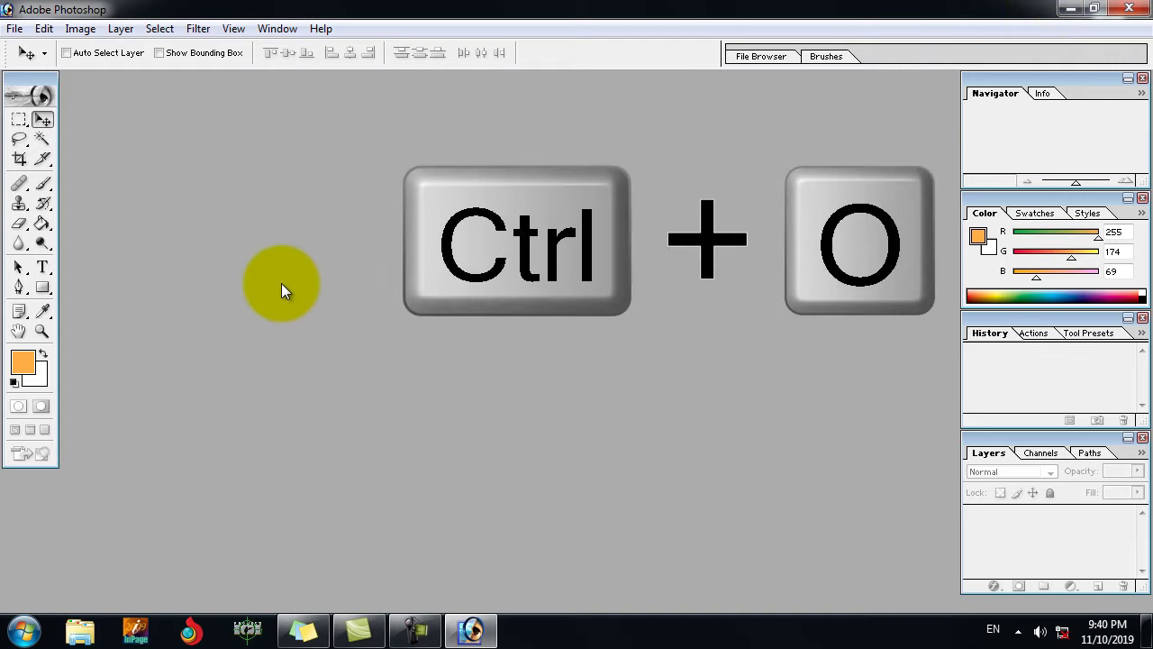
click(14, 28)
click(62, 183)
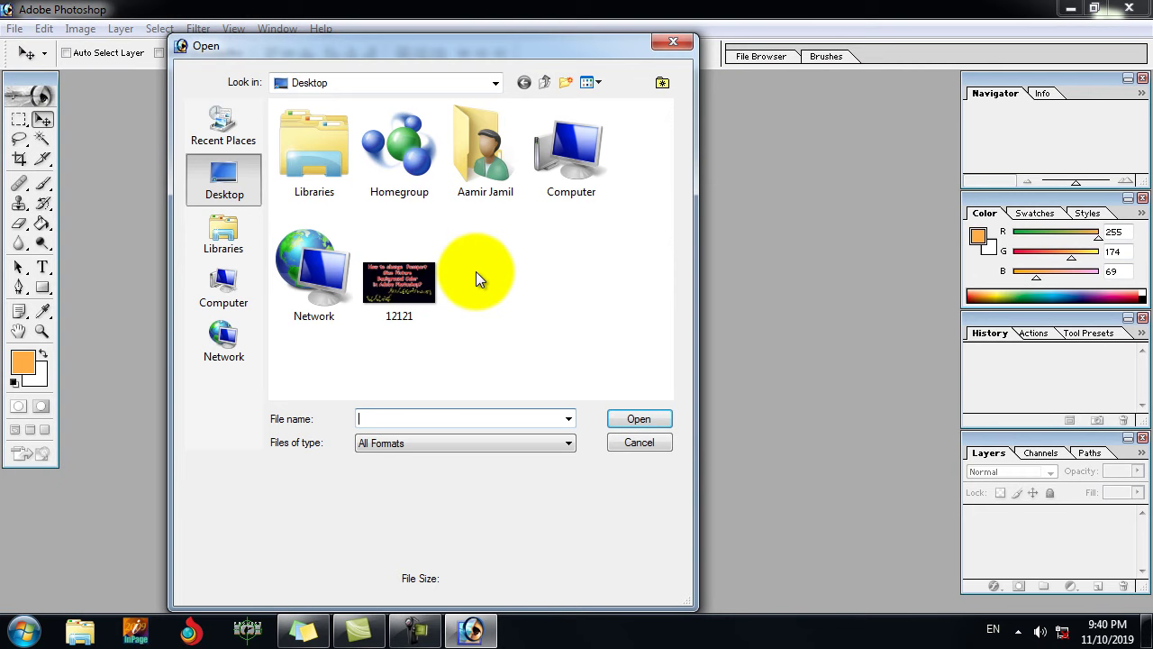
click(479, 277)
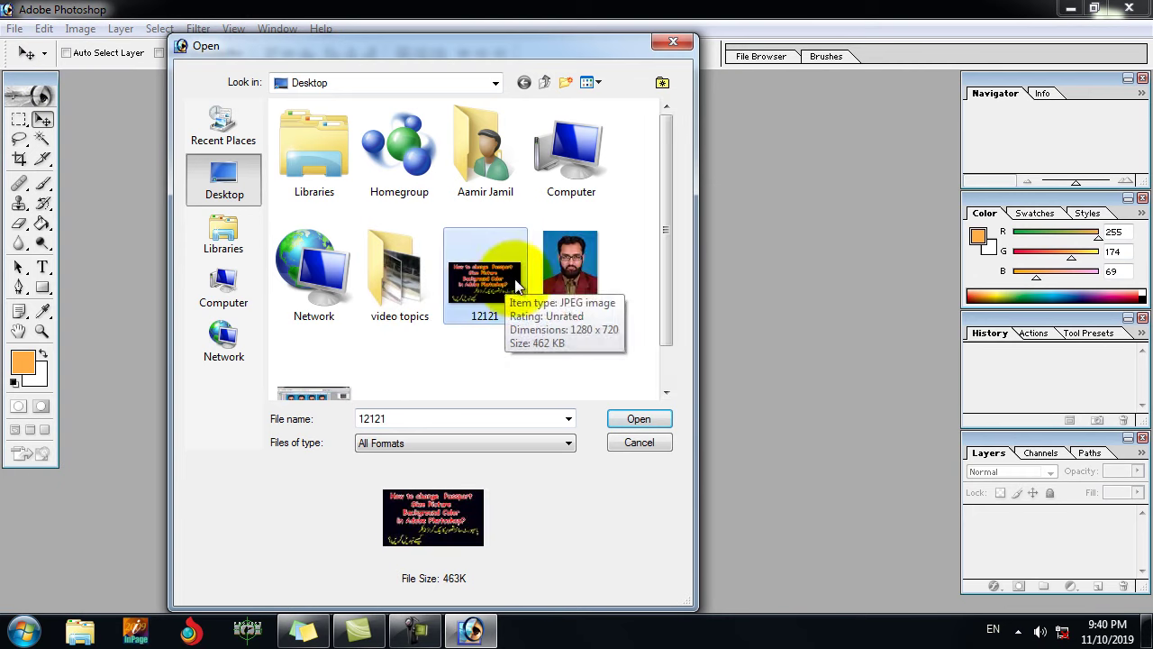
click(567, 279)
click(640, 419)
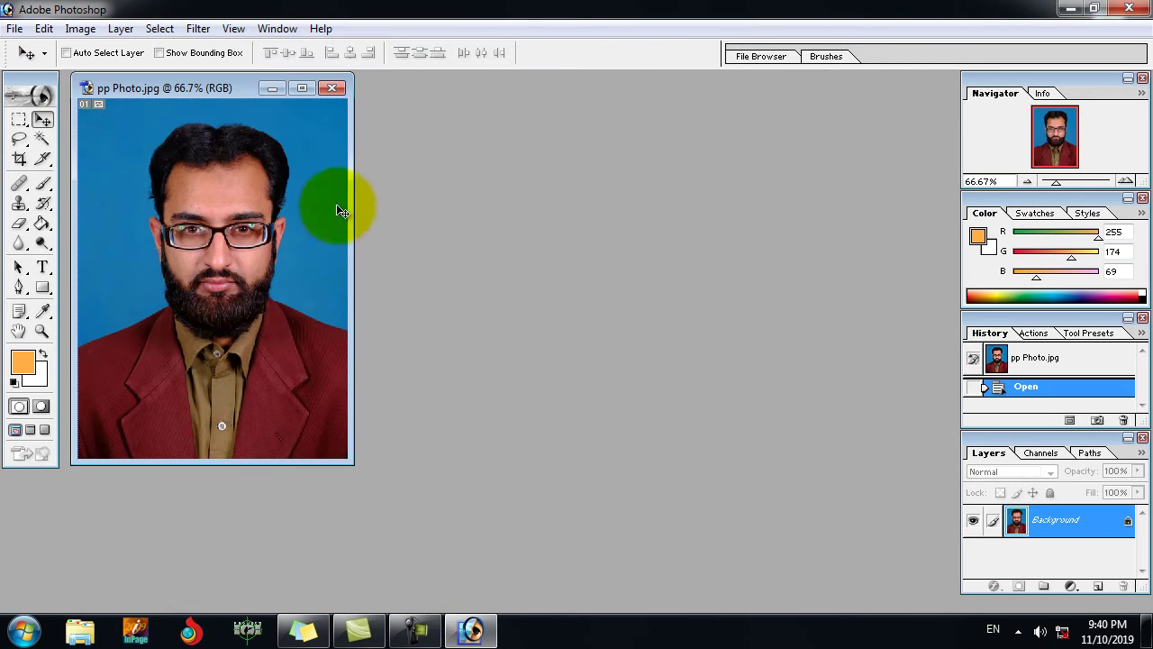
mouse_move(206, 87)
mouse_down()
mouse_move(285, 114)
mouse_move(275, 109)
mouse_up()
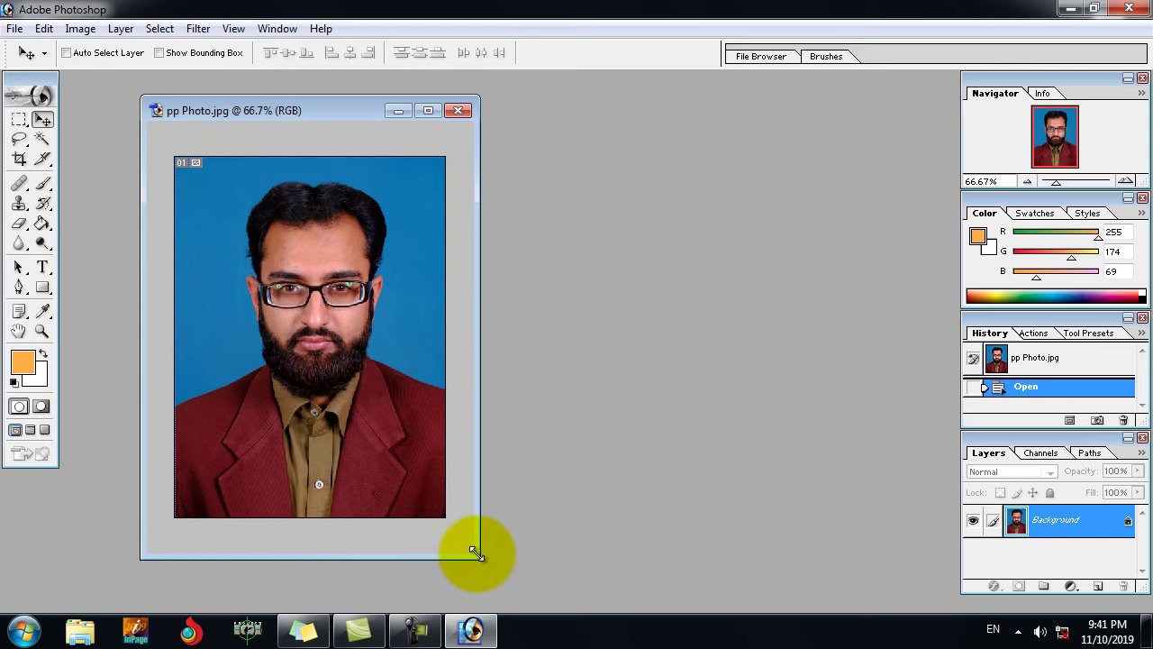
drag(423, 484, 480, 558)
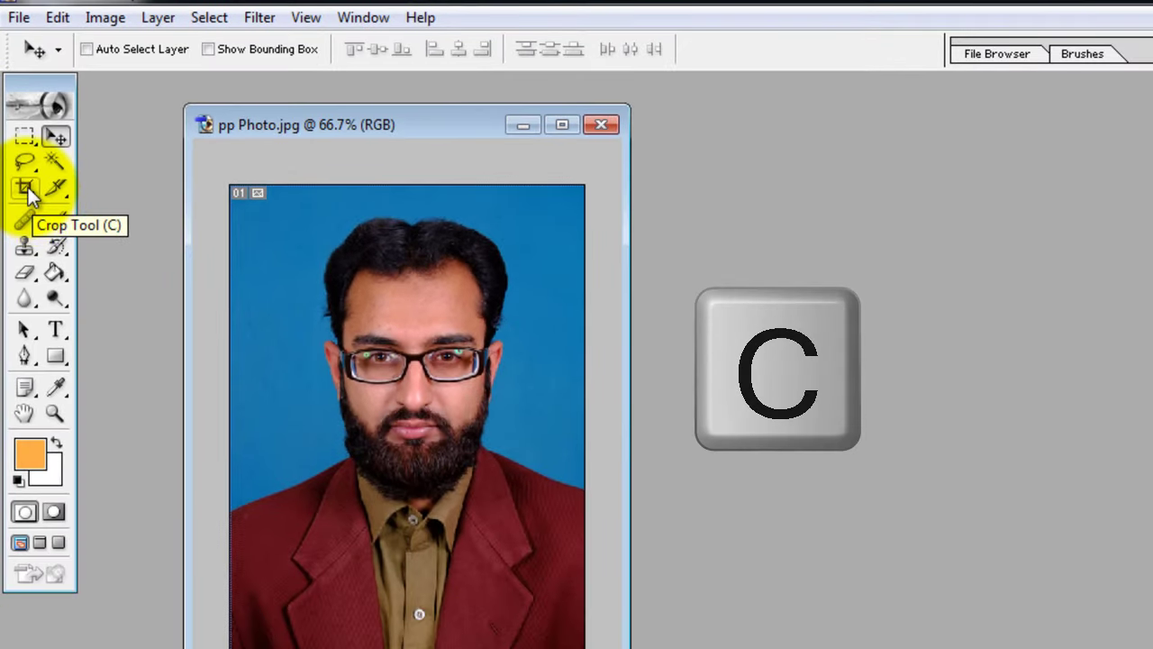
Crop the whole portrait to 1.5 in by 2 in at 300 pixels/inch
click(32, 194)
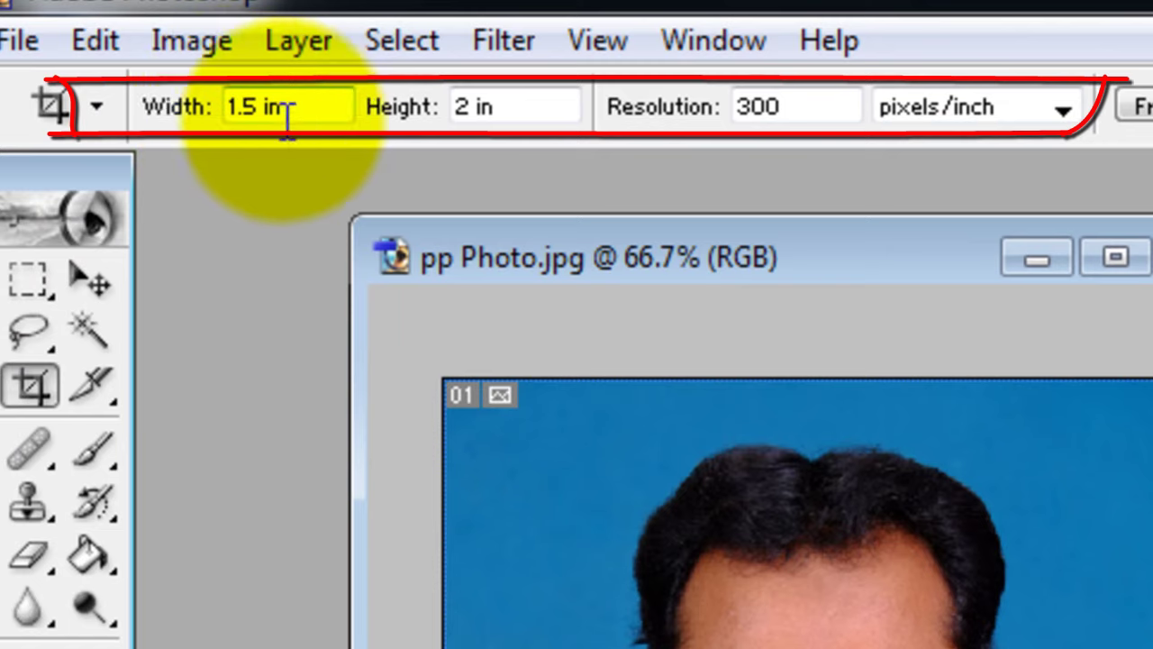
click(470, 110)
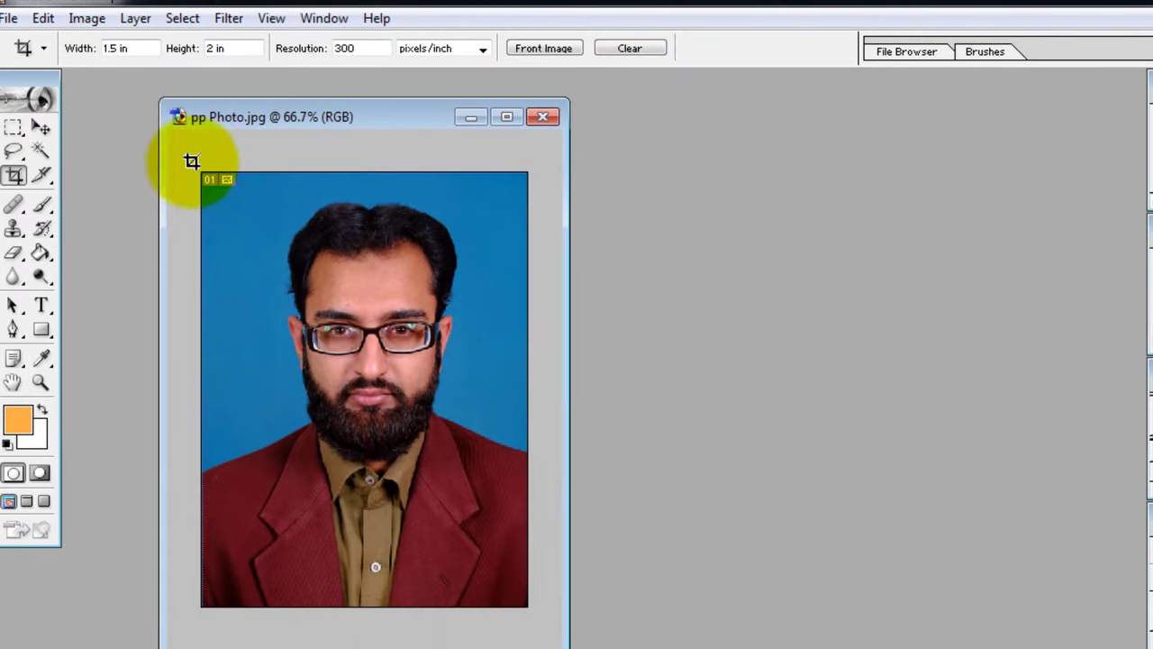
drag(202, 171, 528, 606)
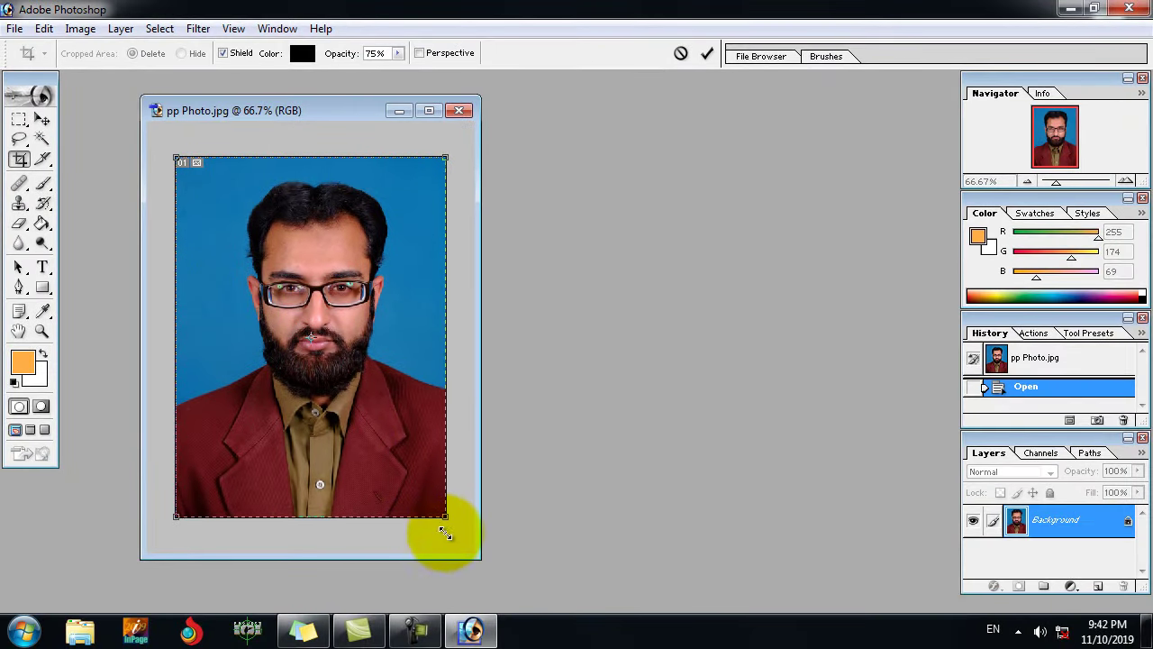
key(Return)
key(v)
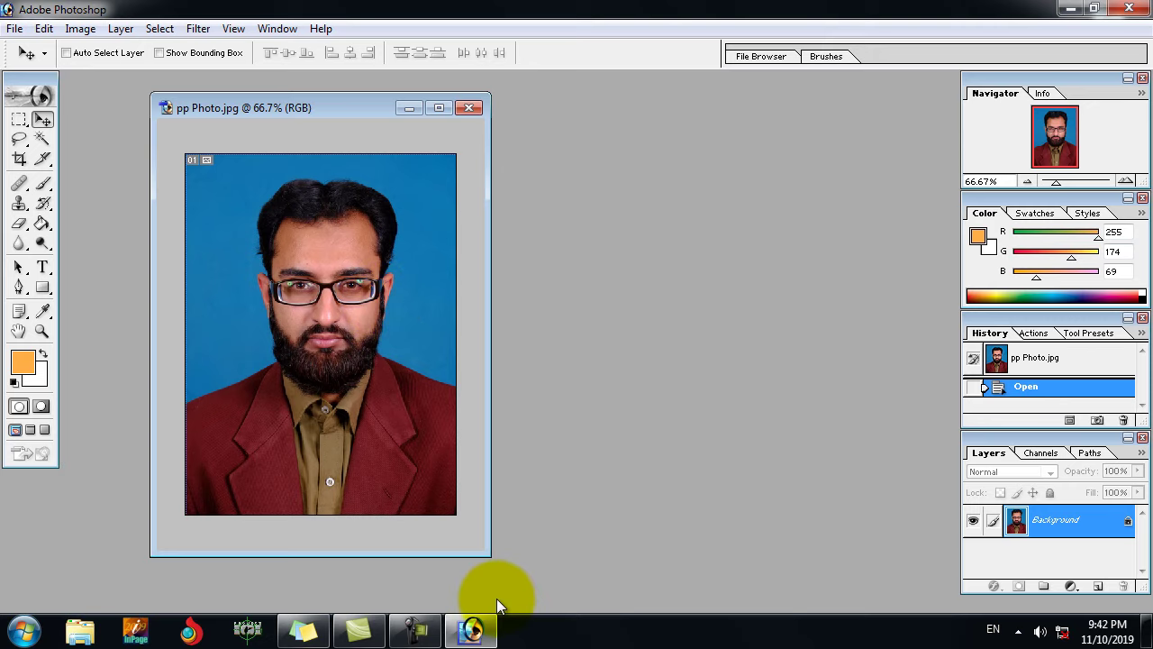
Brighten the photo with a Curves point raised from input 112 to output 136
drag(489, 554, 546, 567)
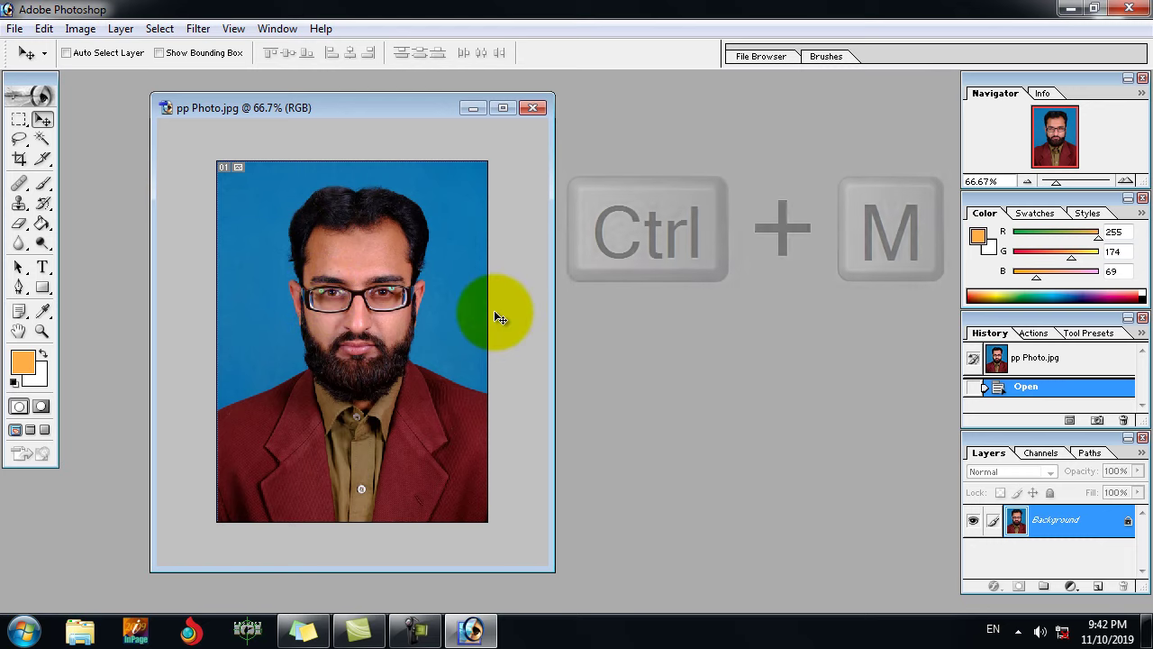
drag(384, 107, 342, 110)
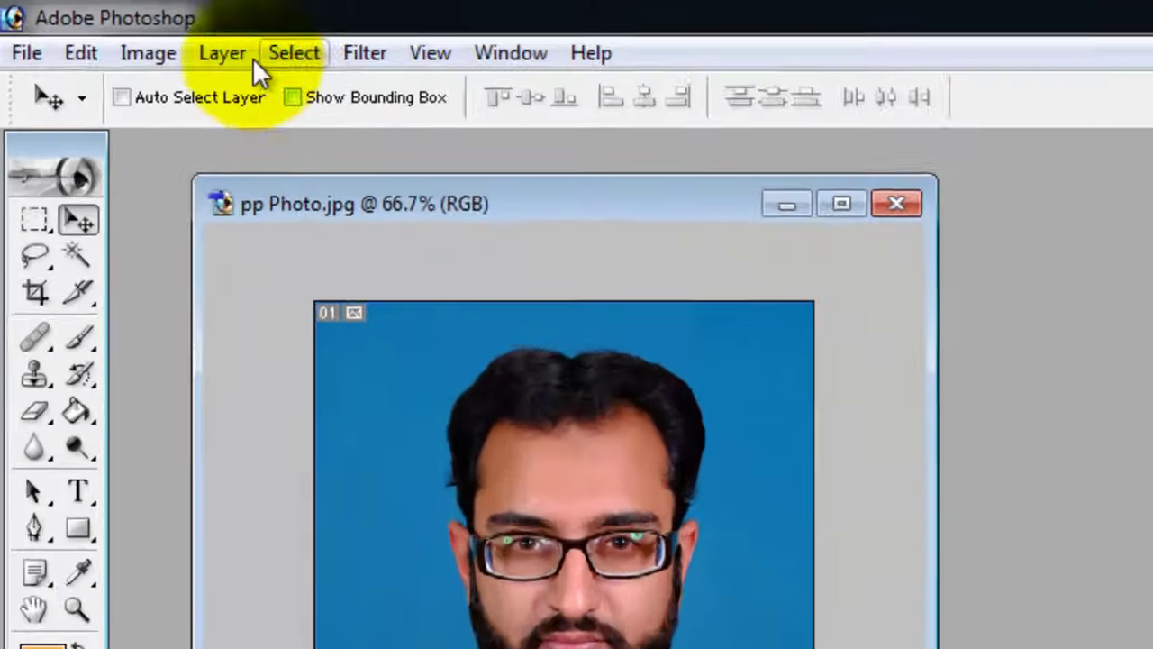
click(131, 31)
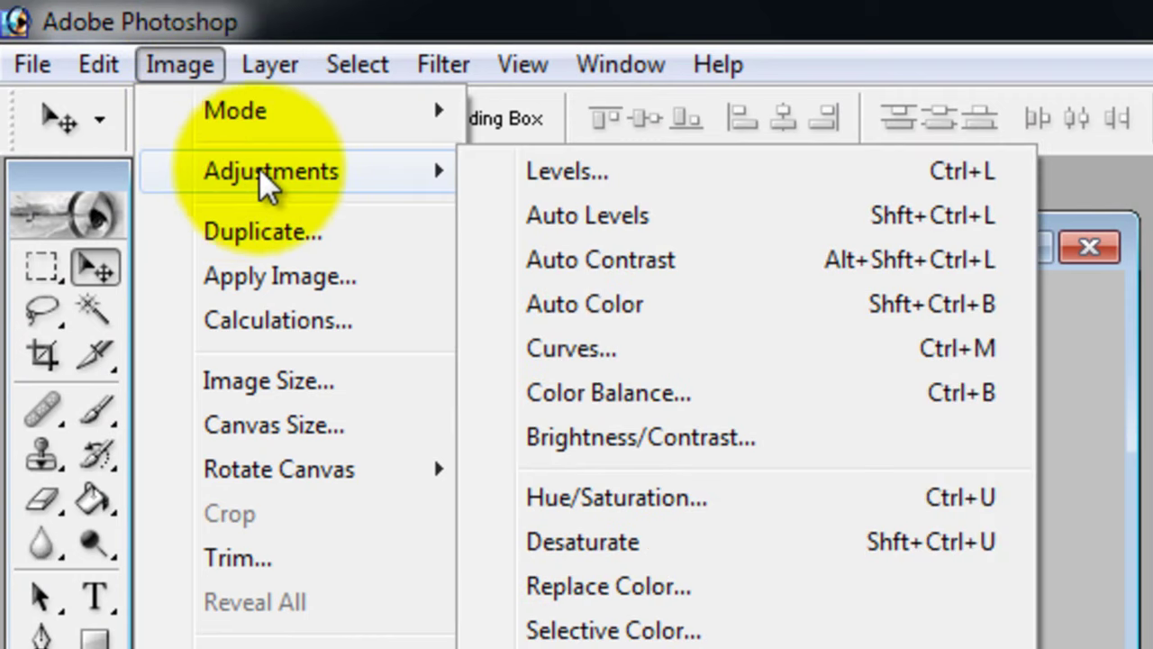
mouse_move(270, 171)
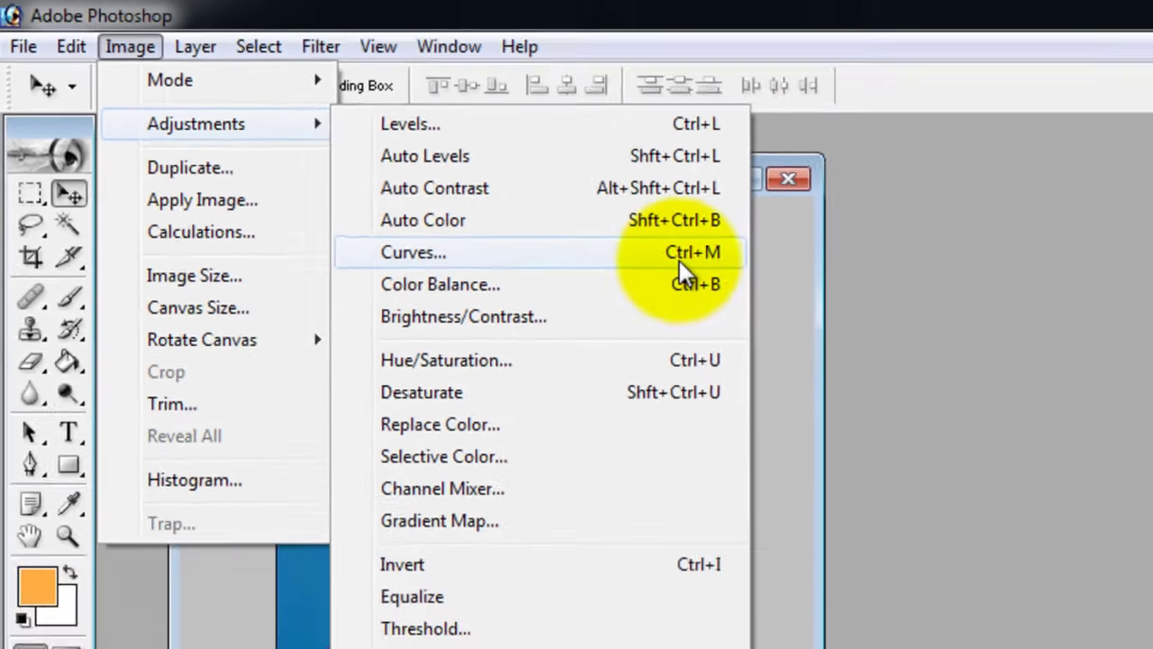
click(679, 254)
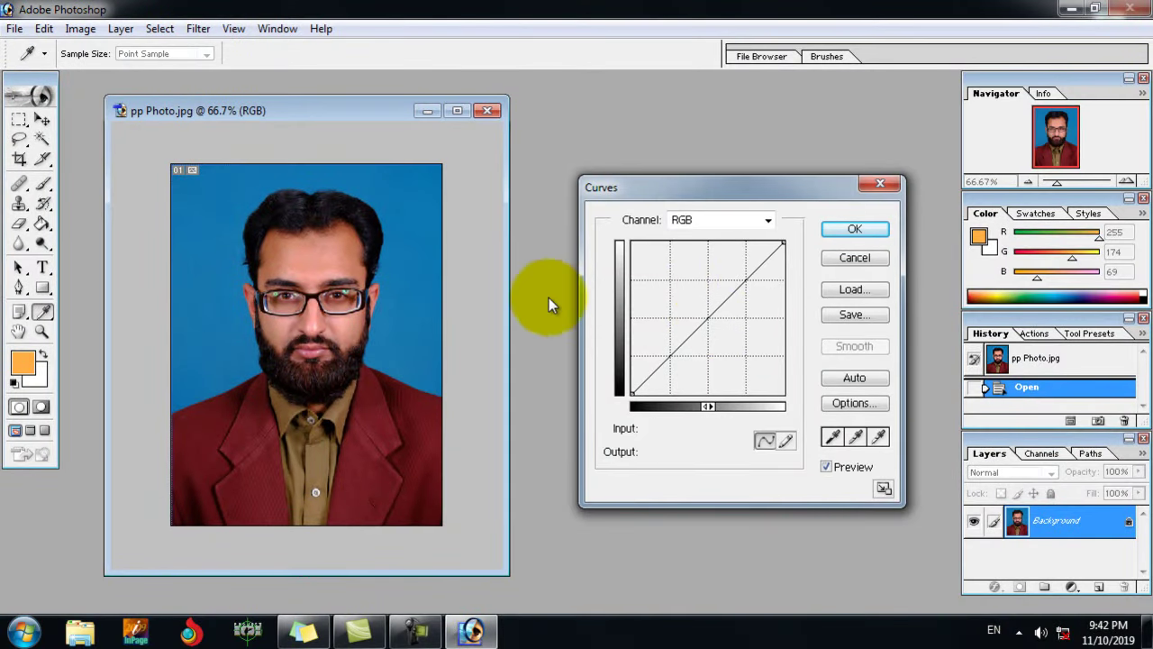
click(706, 318)
drag(707, 318, 699, 313)
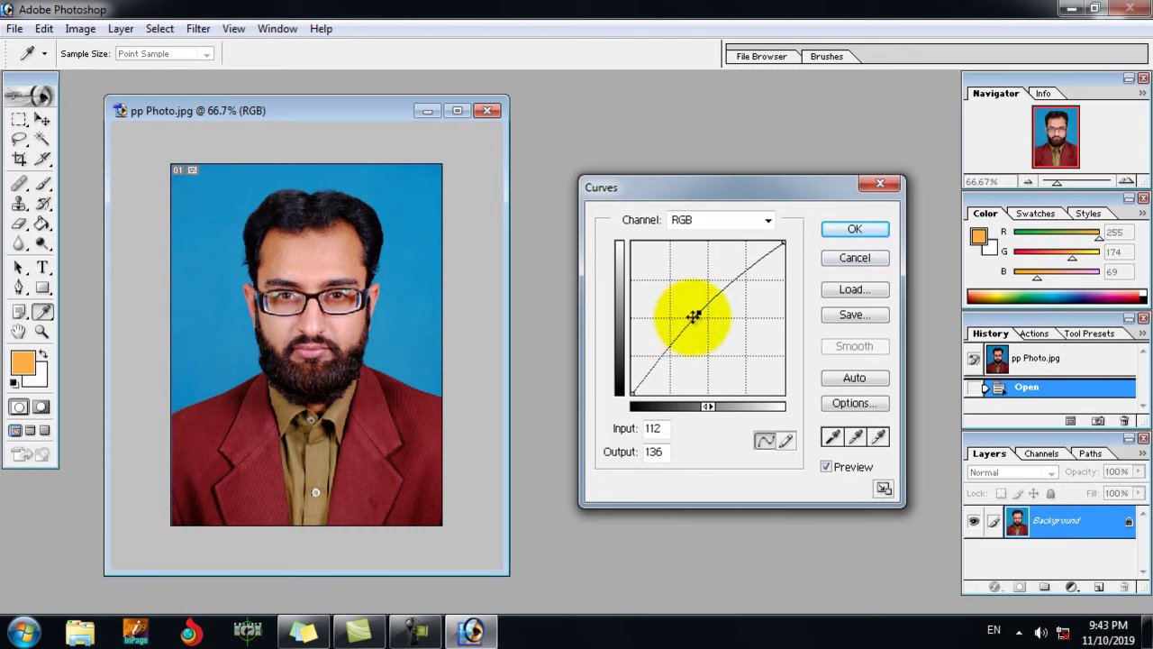
click(854, 229)
key(v)
drag(304, 116, 313, 104)
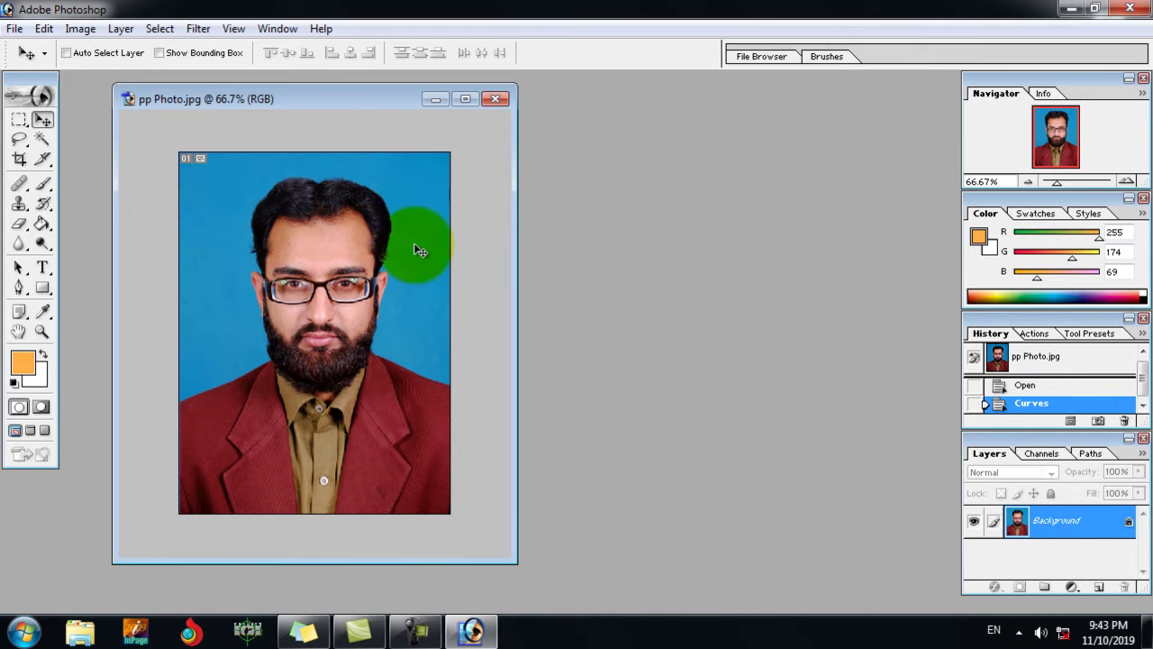
Try erasing the blue background and dismiss the locked-layer error
drag(335, 245, 253, 310)
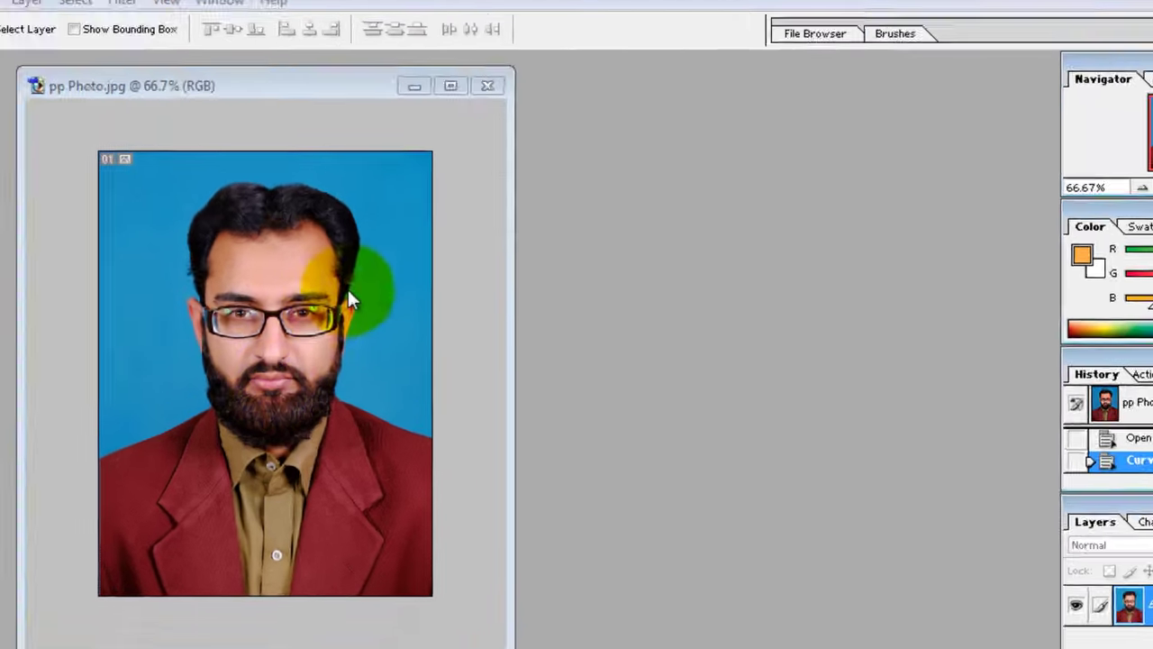
click(370, 268)
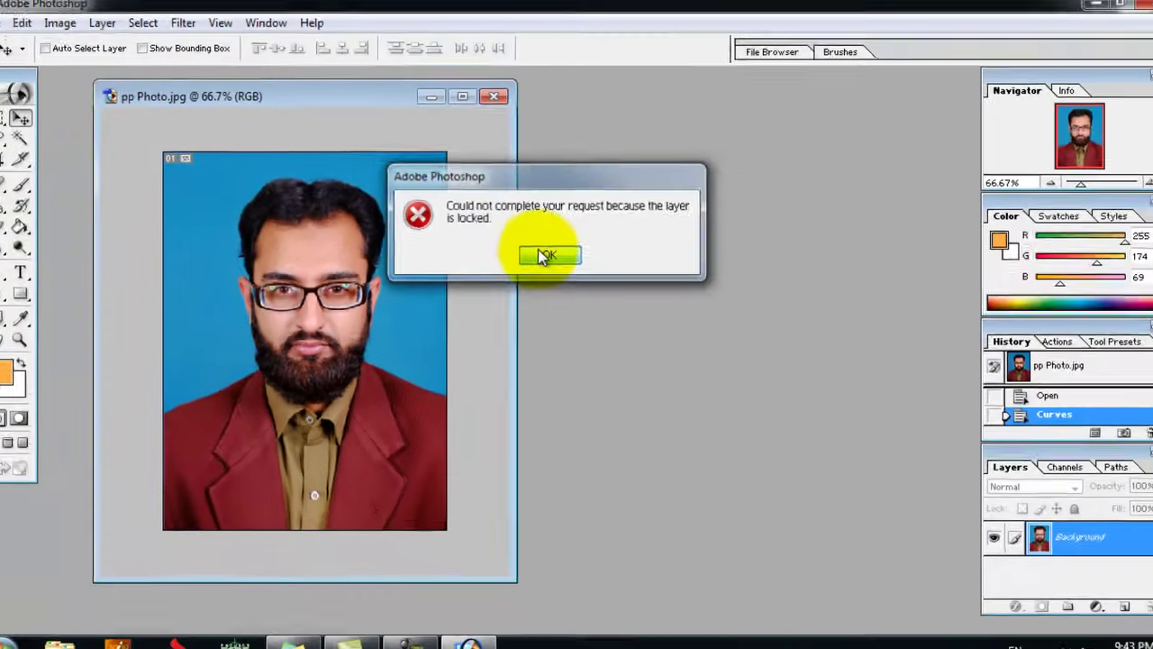
click(545, 256)
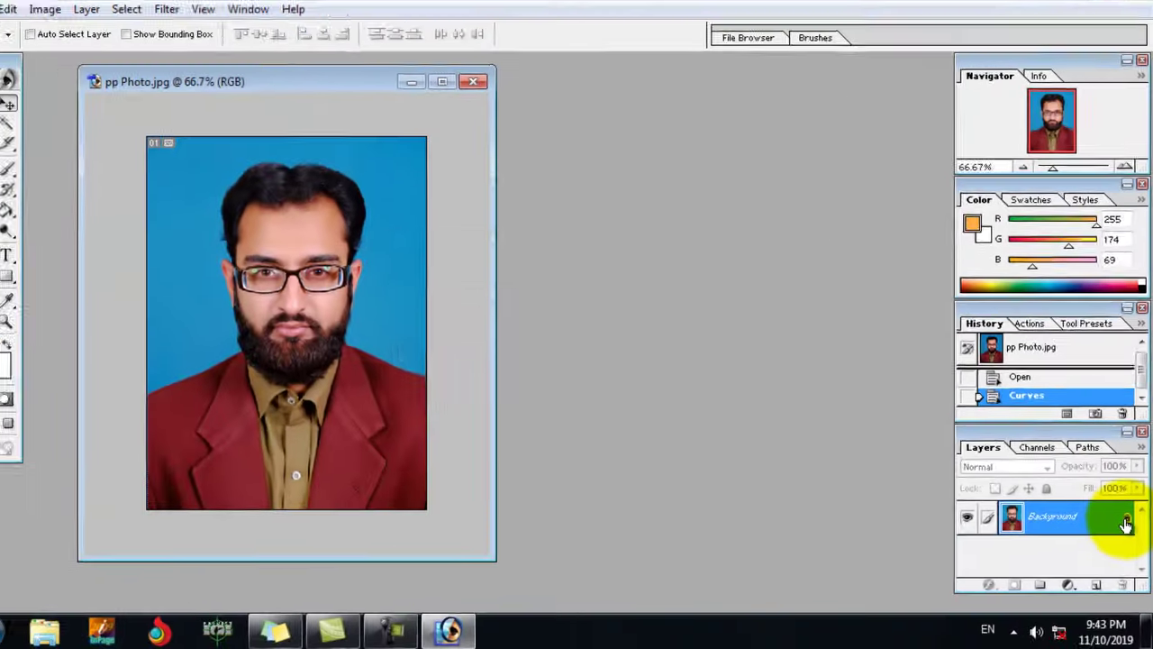
Convert the locked Background layer into an ordinary layer named Layer 0
double_click(1088, 335)
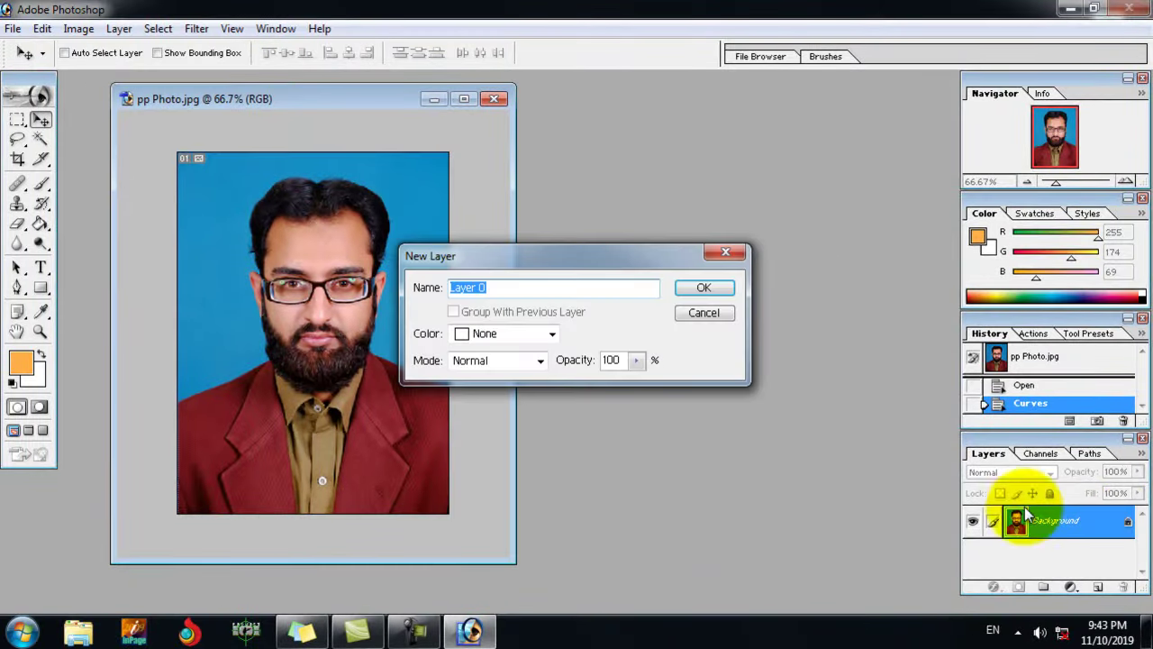
click(701, 287)
mouse_move(308, 363)
mouse_down()
mouse_move(380, 314)
mouse_move(335, 304)
mouse_up()
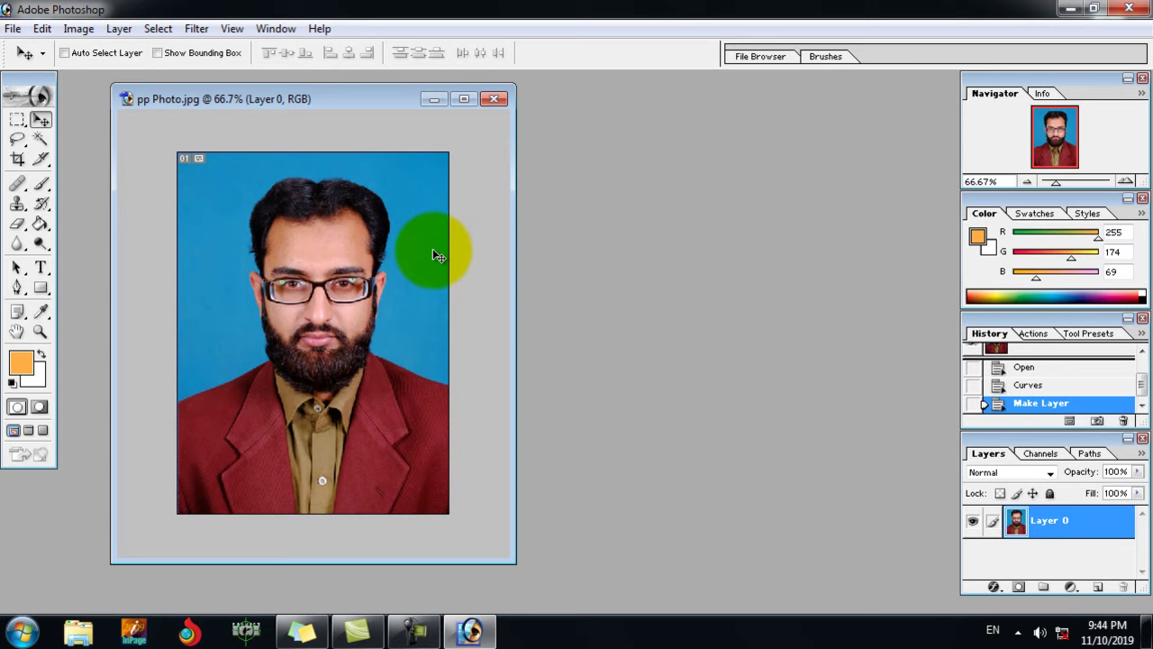
Select the blue backdrop with the Magic Wand, including the blue right of the head
drag(273, 98, 282, 98)
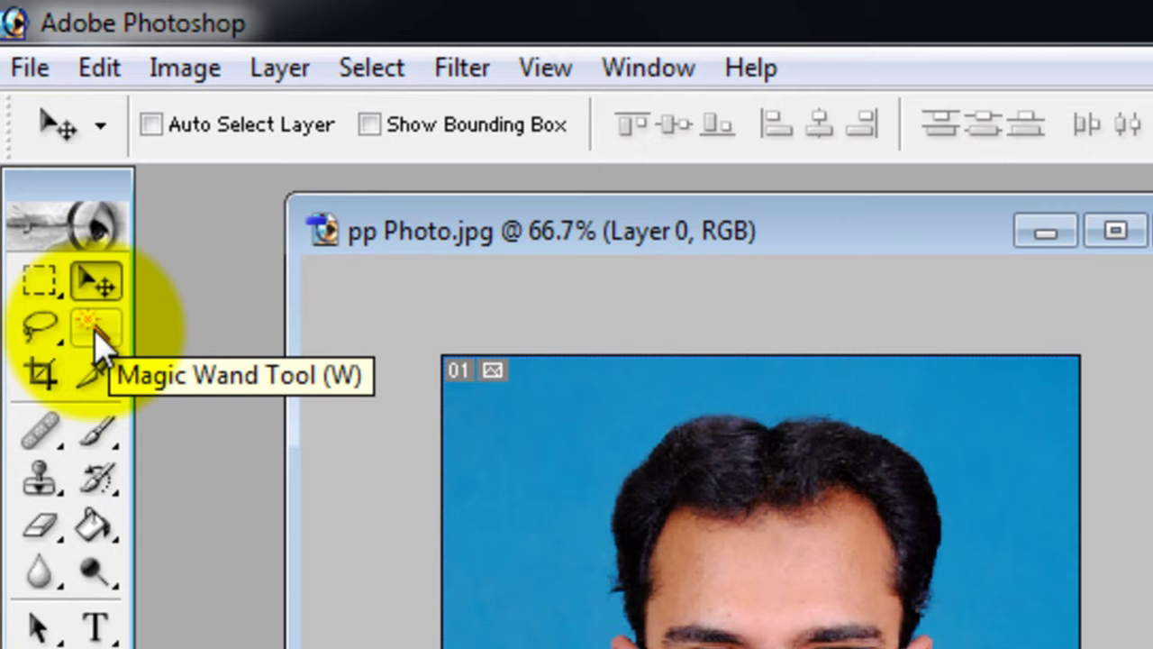
key(w)
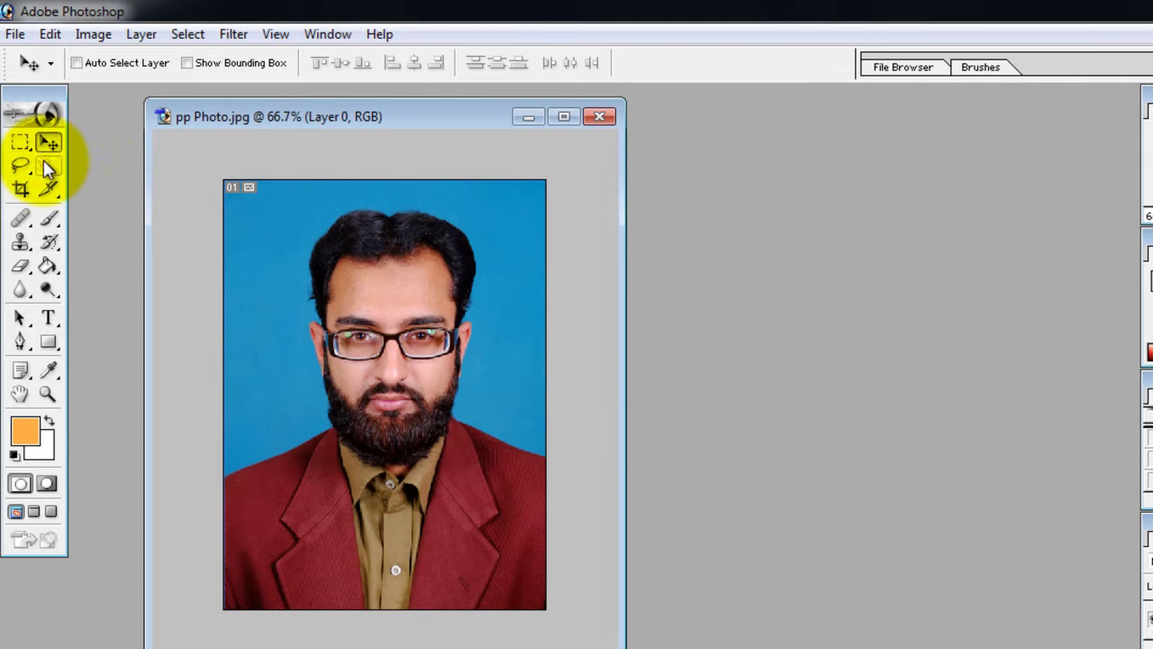
click(48, 168)
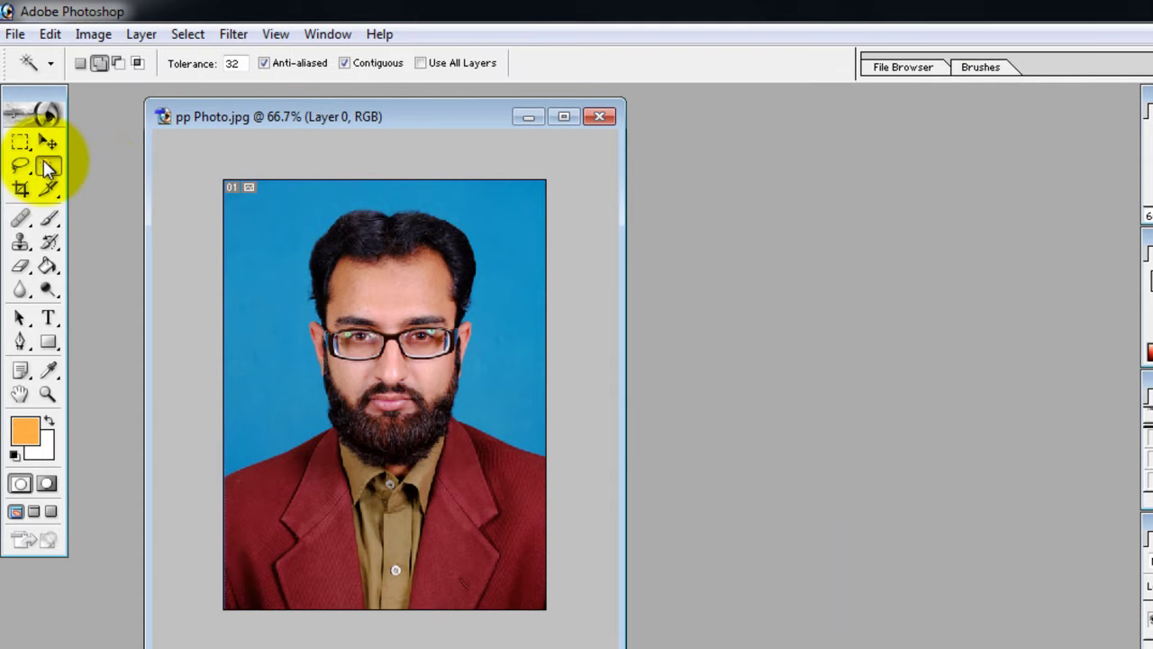
click(256, 235)
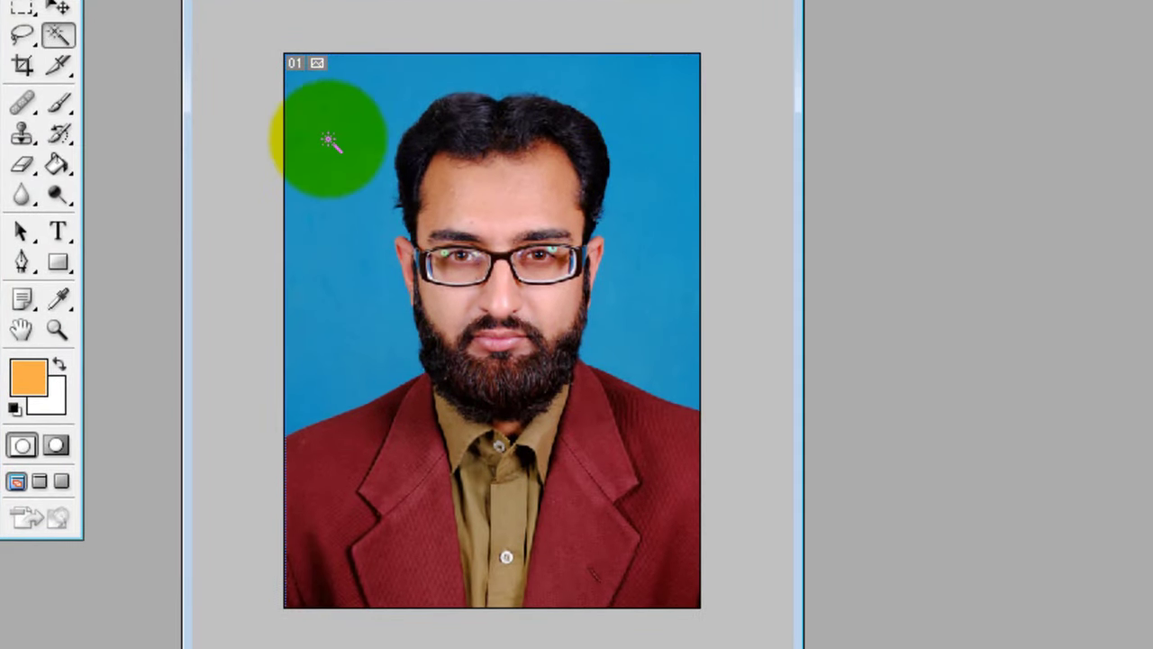
click(349, 161)
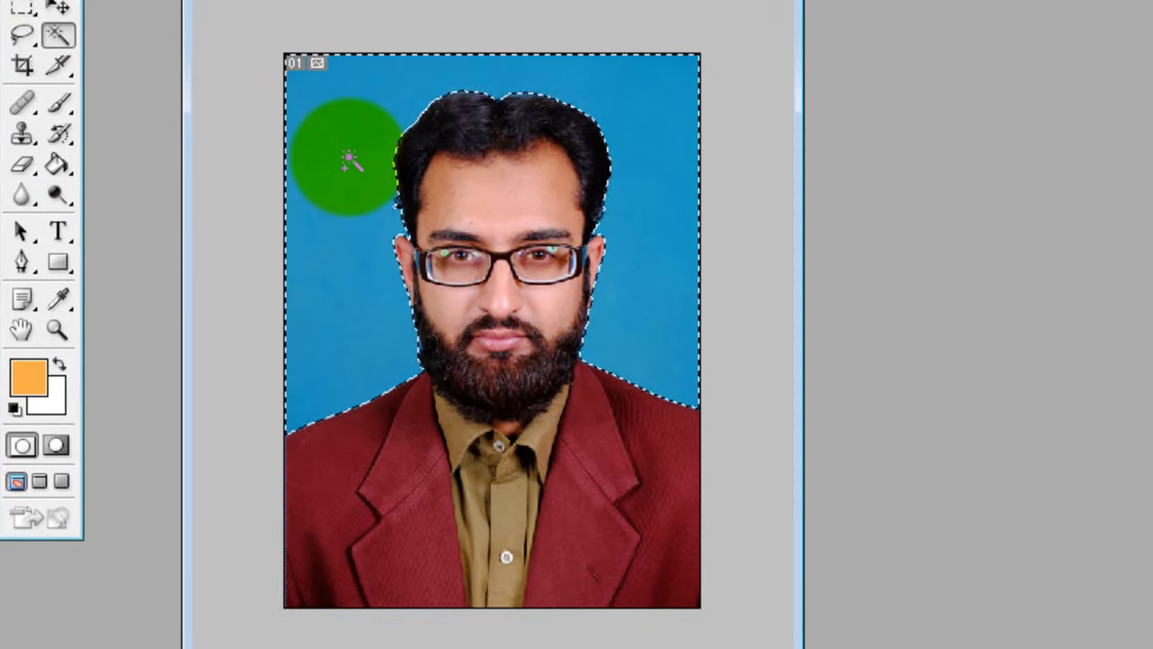
click(628, 245)
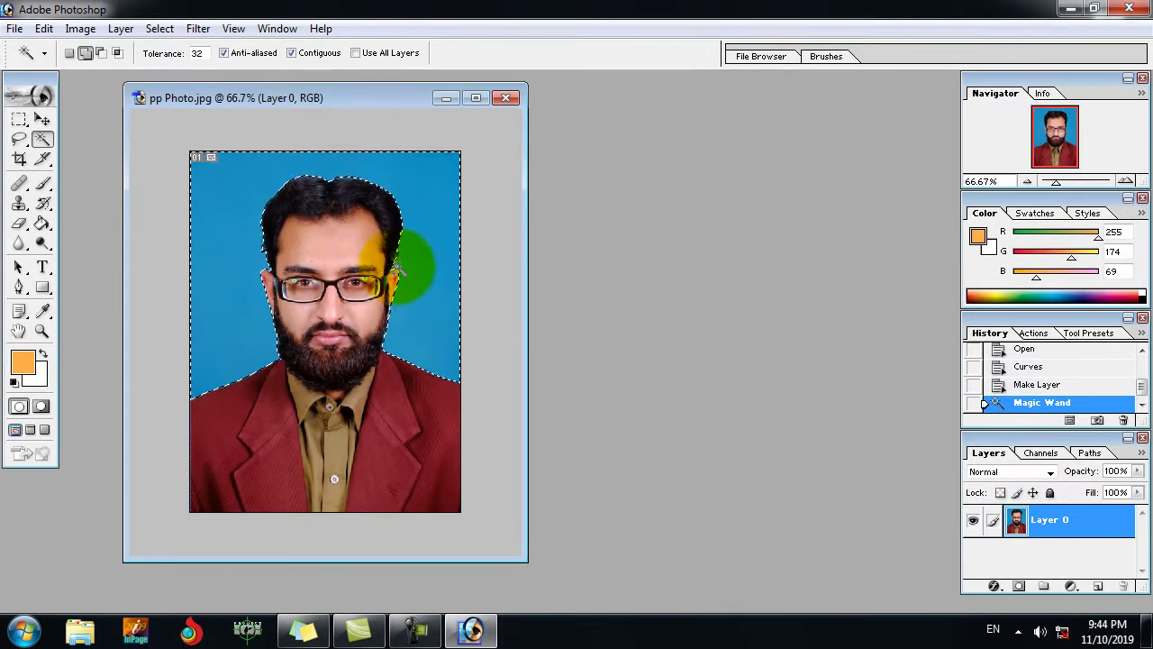
Zoom in to add the missed blue near the ear and hair edges, then zoom out
key(ctrl+plus)
key(ctrl+plus)
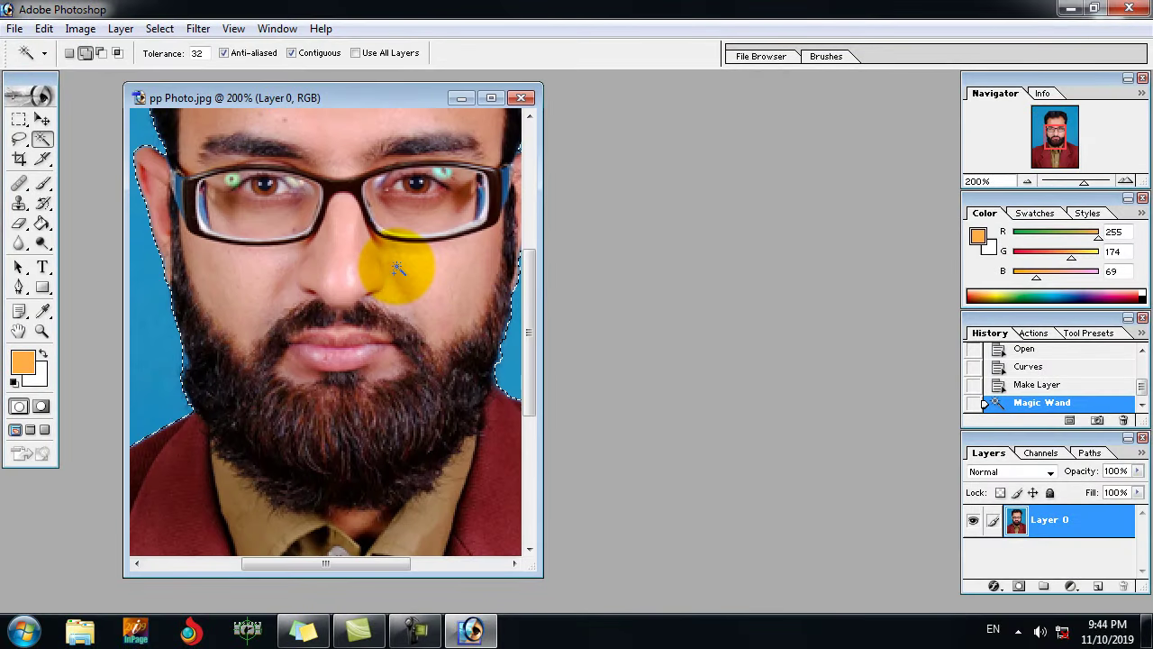
mouse_move(367, 265)
mouse_down()
mouse_move(324, 236)
mouse_move(337, 170)
mouse_move(366, 427)
mouse_up()
key(ctrl+plus)
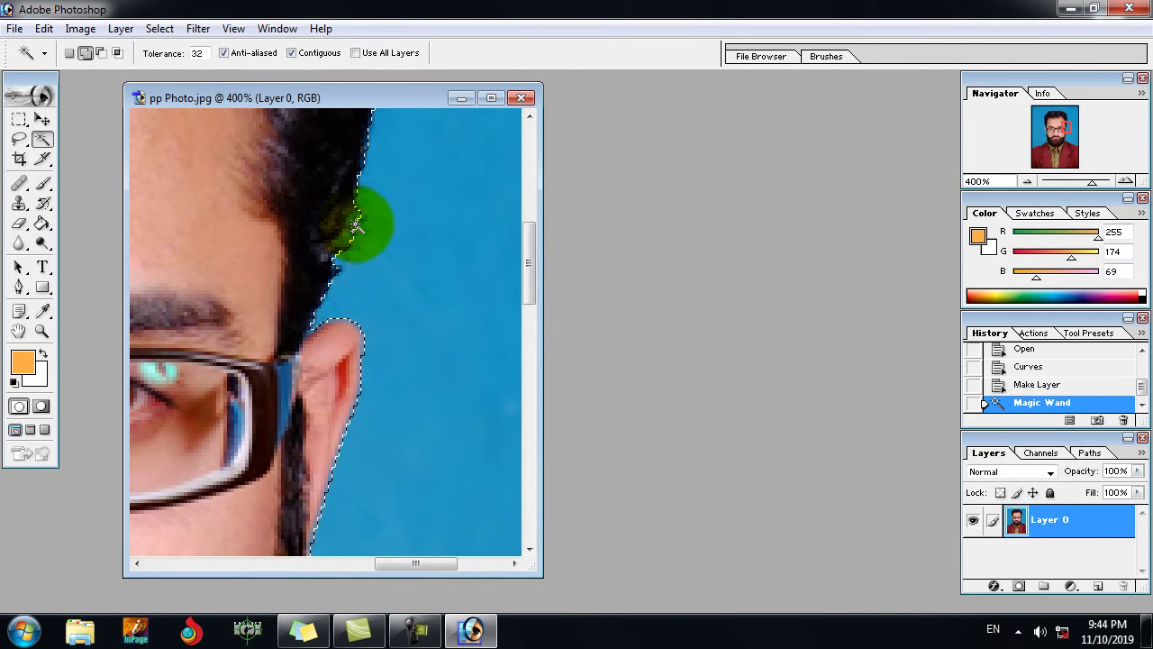
click(365, 218)
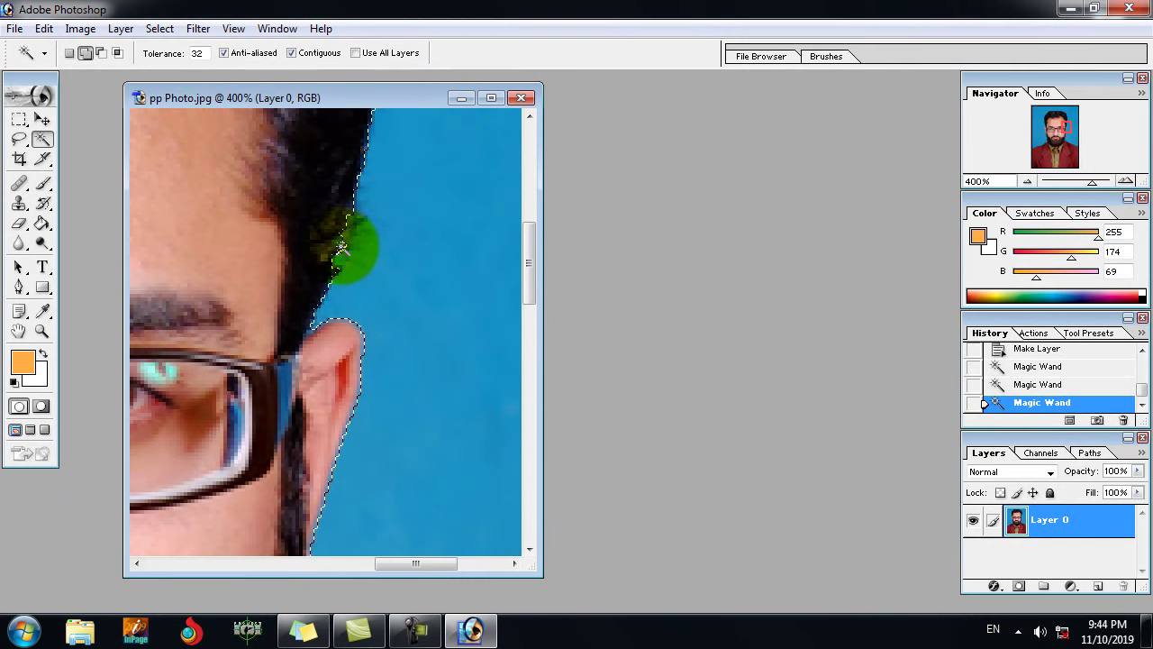
drag(354, 249, 505, 330)
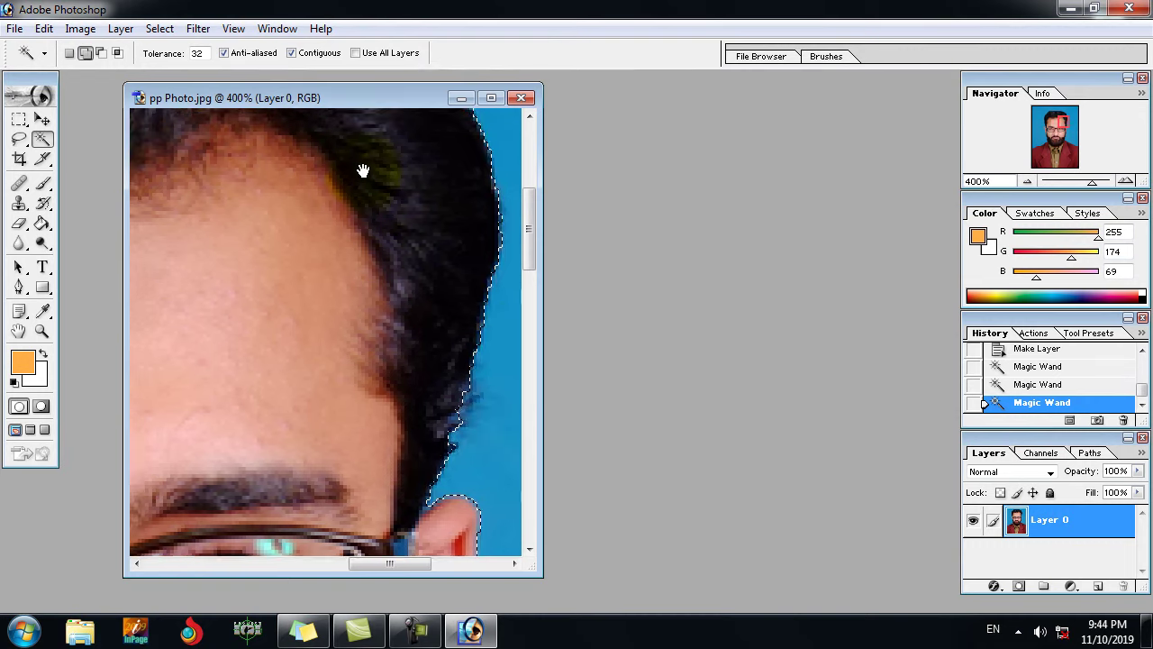
mouse_move(366, 172)
mouse_down()
mouse_move(226, 264)
mouse_move(330, 283)
mouse_up()
click(298, 206)
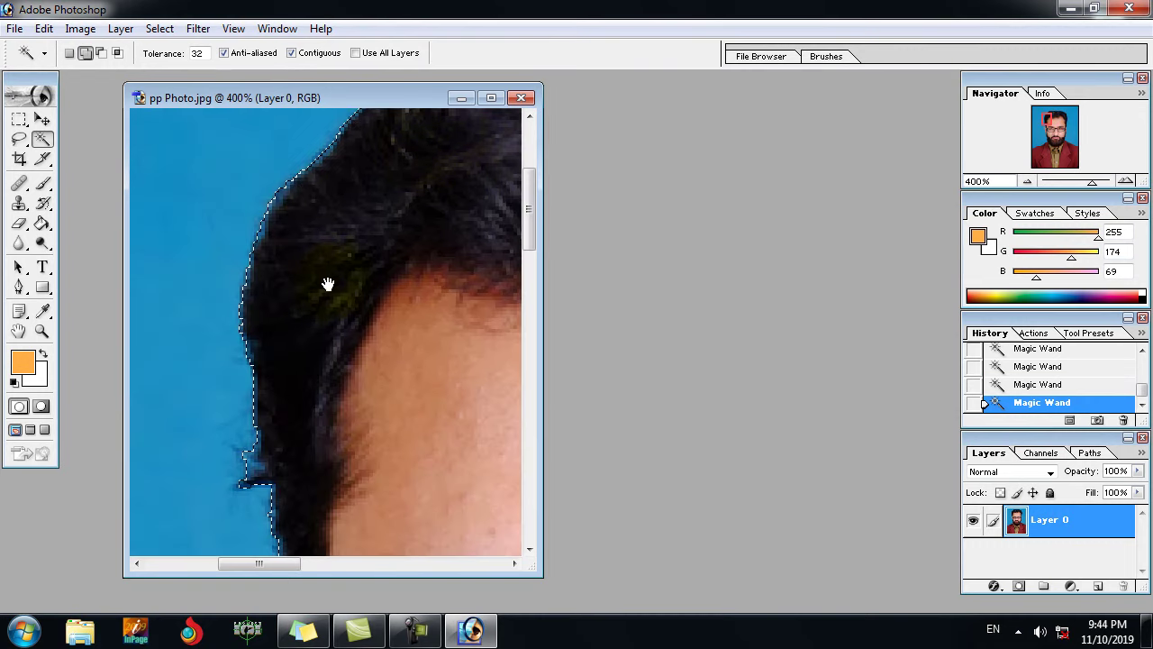
scroll(294, 304, down, 3)
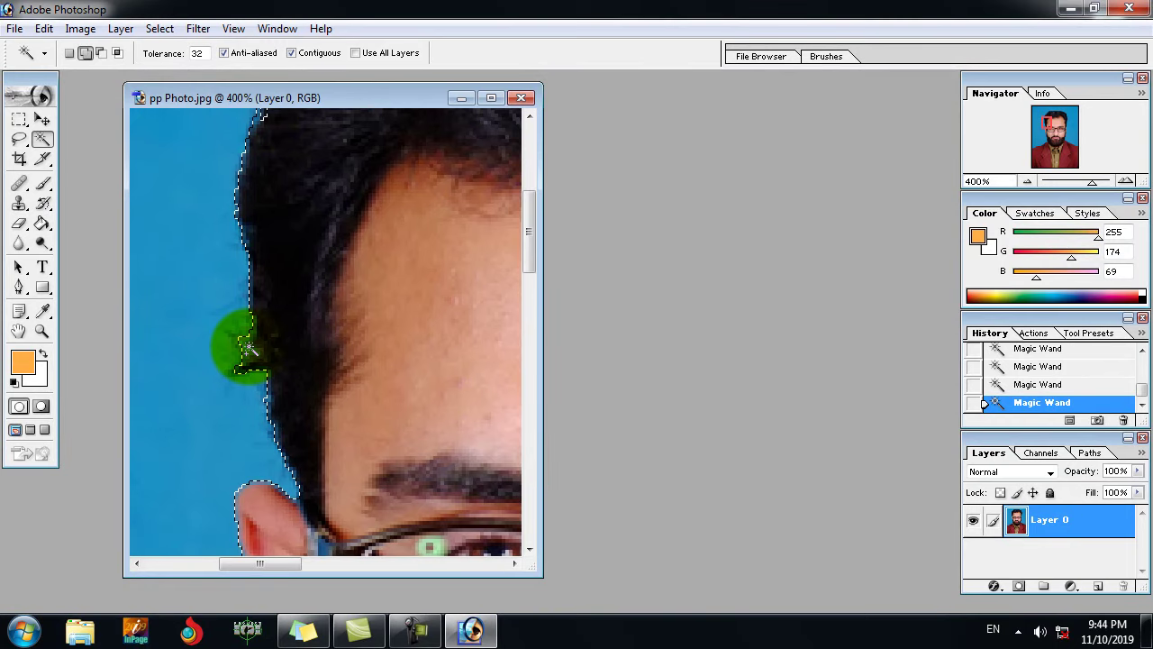
drag(298, 385, 265, 221)
key(ctrl+minus)
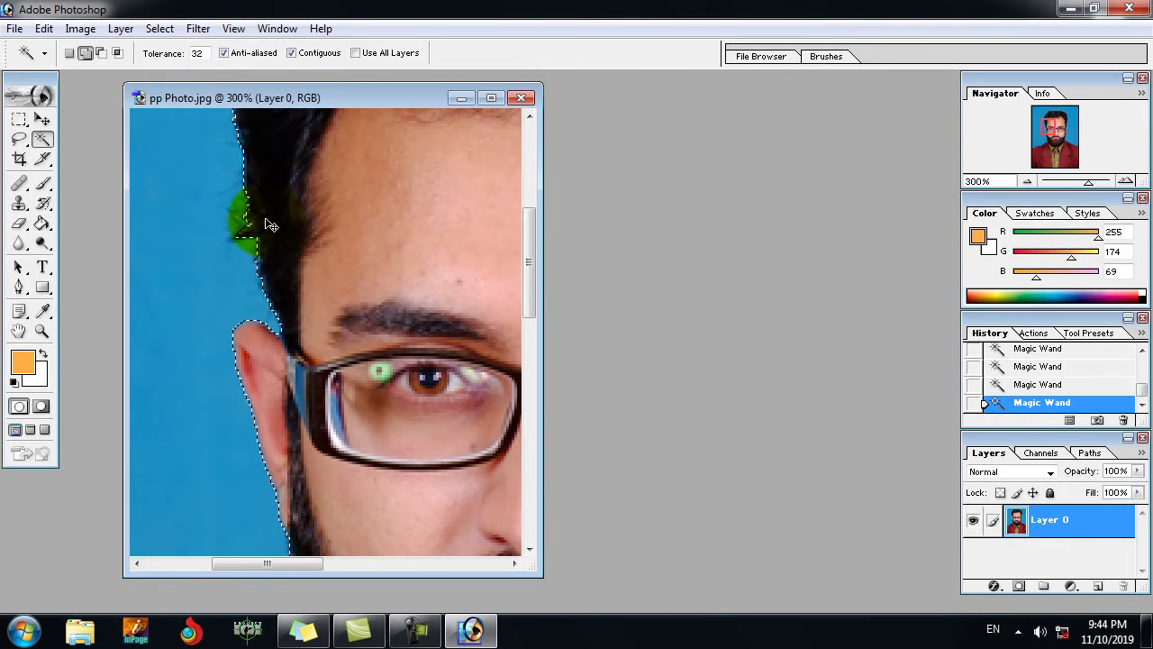
key(ctrl+minus)
key(ctrl+minus)
key(ctrl+minus)
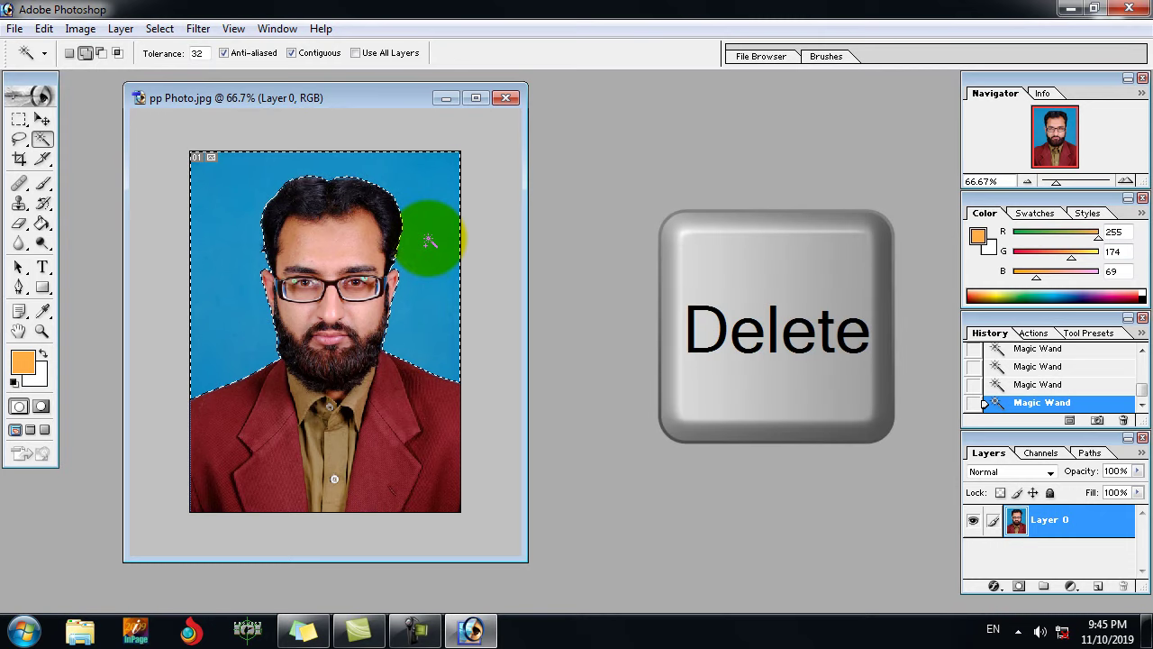
Delete the selected blue backdrop to transparency and deselect with Ctrl+D
key(Delete)
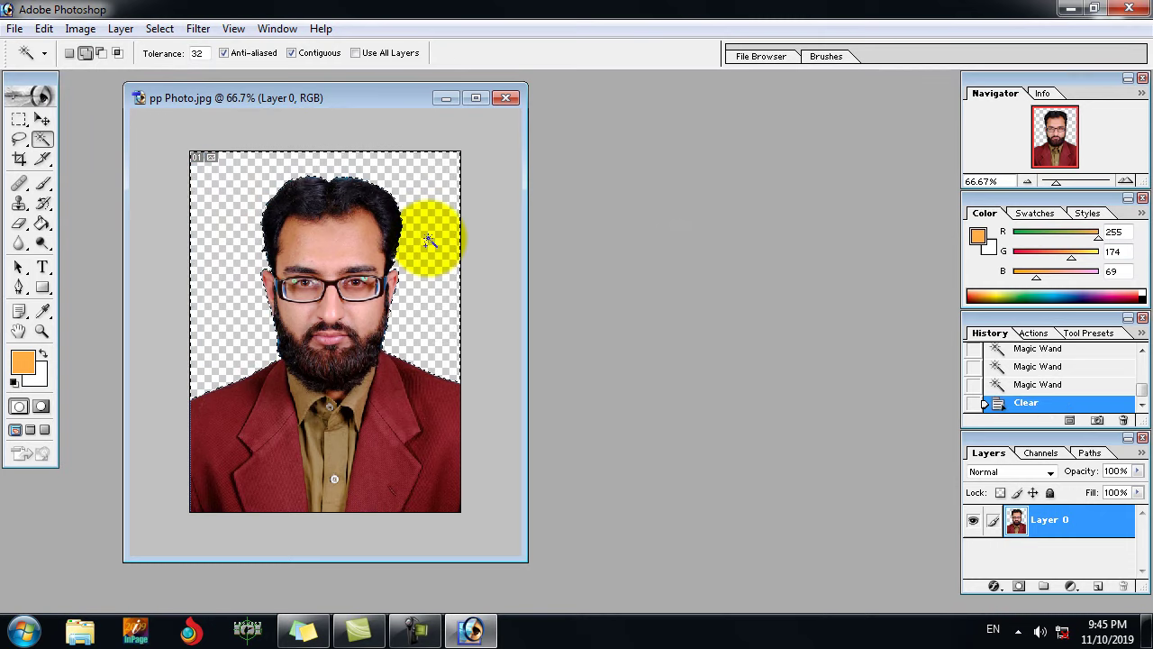
click(45, 118)
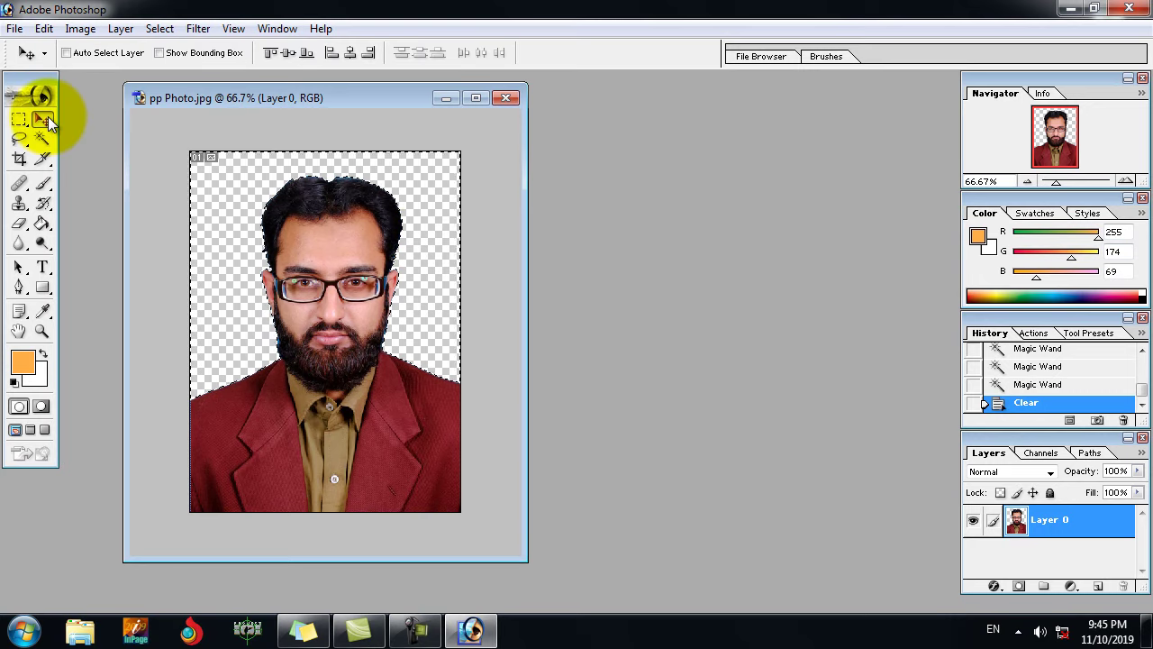
key(ctrl+d)
mouse_move(333, 284)
mouse_down()
mouse_move(430, 360)
mouse_move(258, 278)
mouse_move(399, 417)
mouse_move(309, 288)
mouse_move(338, 289)
mouse_up()
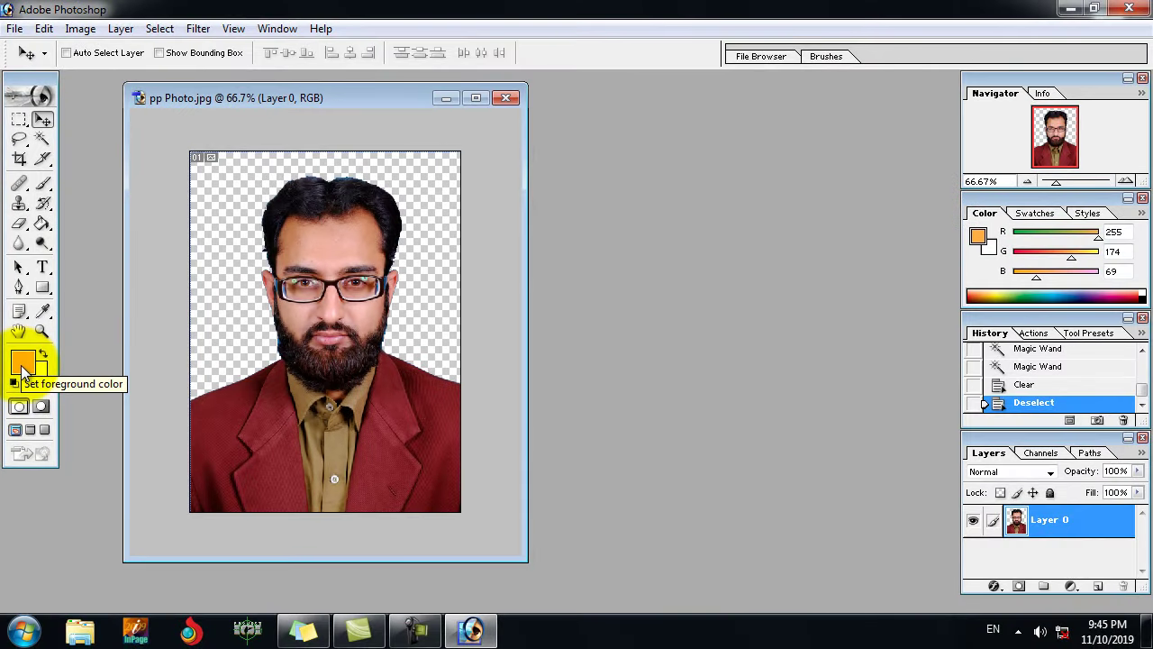
Set the foreground colour to bright yellow FDFA19 (R253 G250 B25)
click(21, 362)
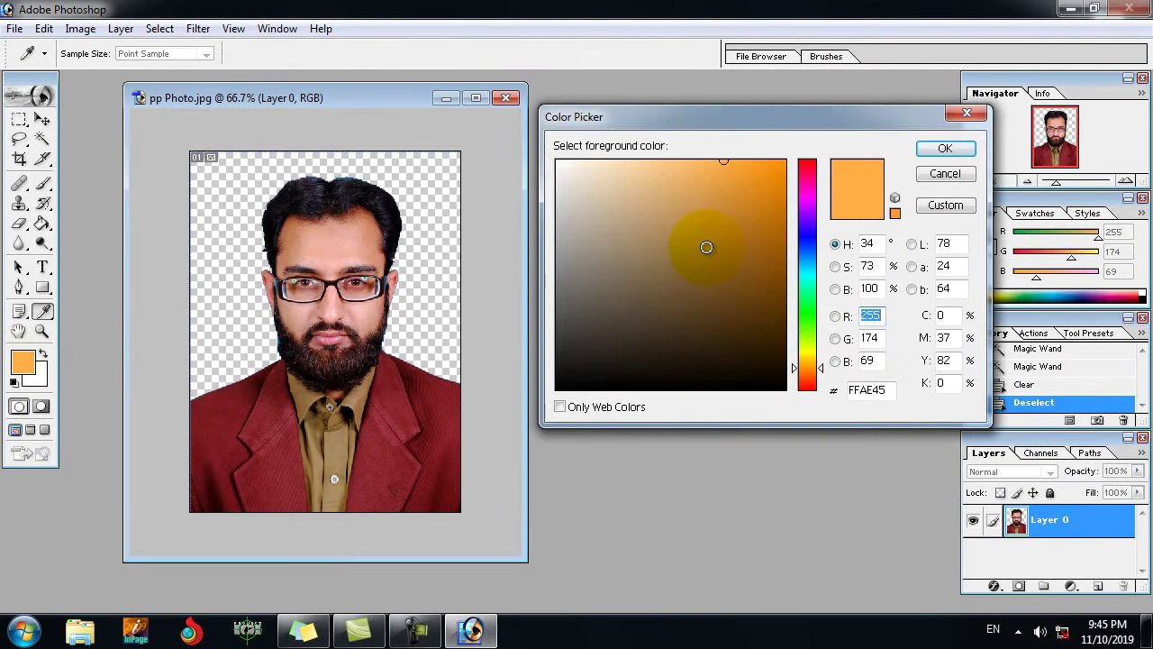
drag(807, 239, 816, 358)
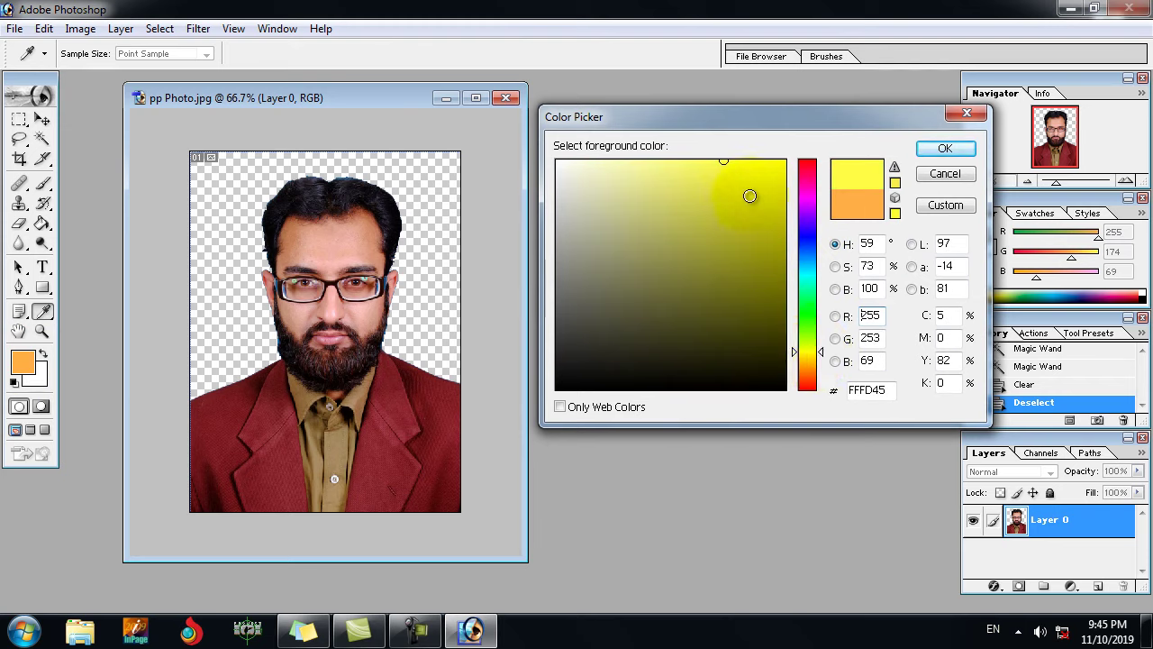
click(761, 165)
click(763, 162)
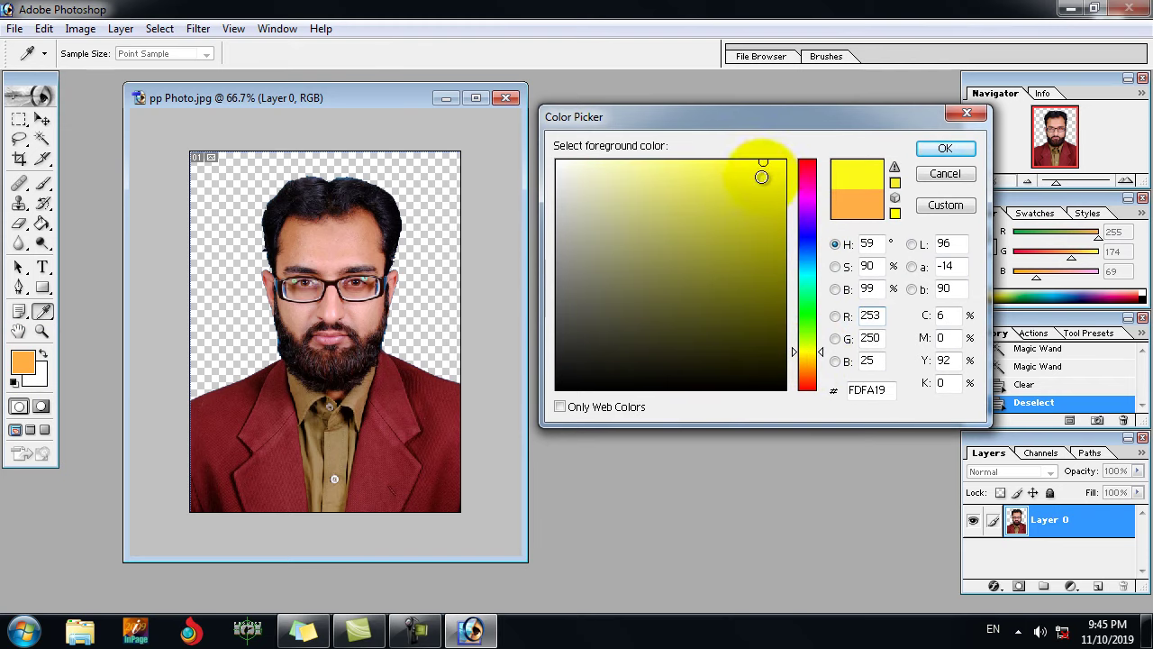
click(943, 150)
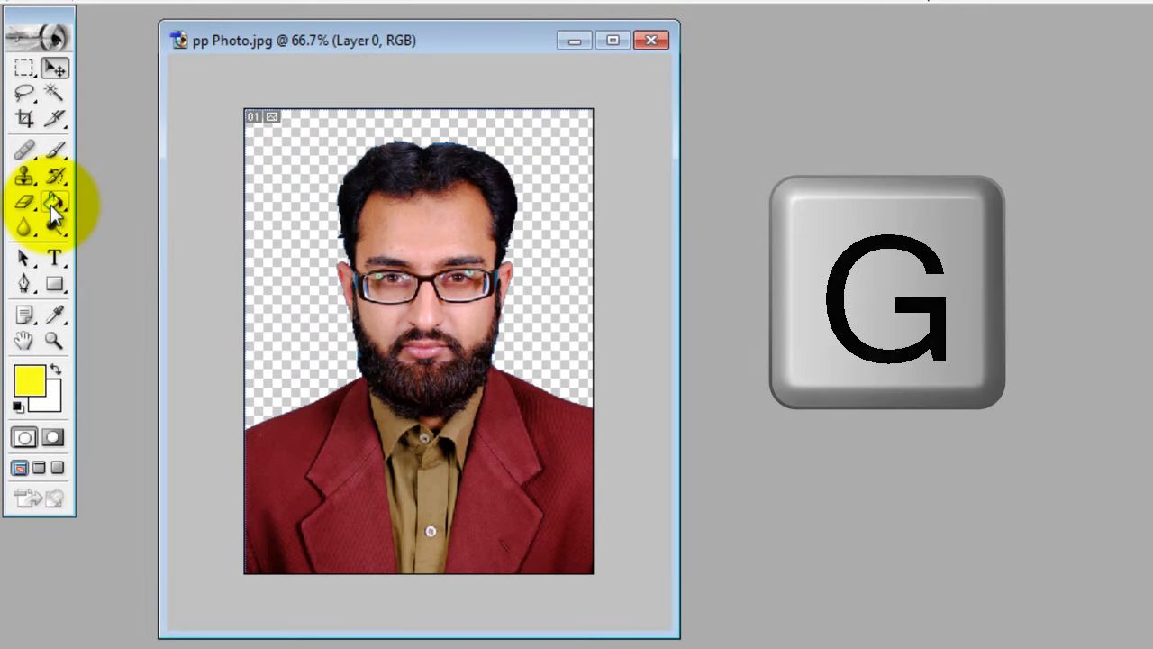
Fill the transparent background solid yellow with the Paint Bucket, then reopen the colour picker
click(51, 203)
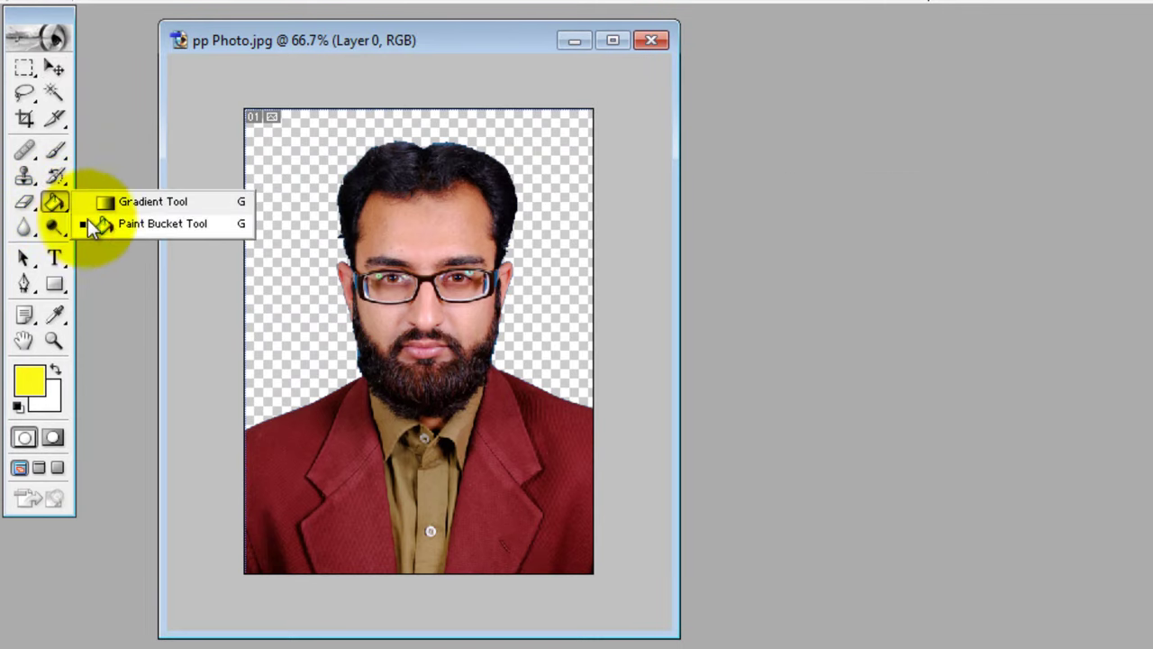
click(112, 226)
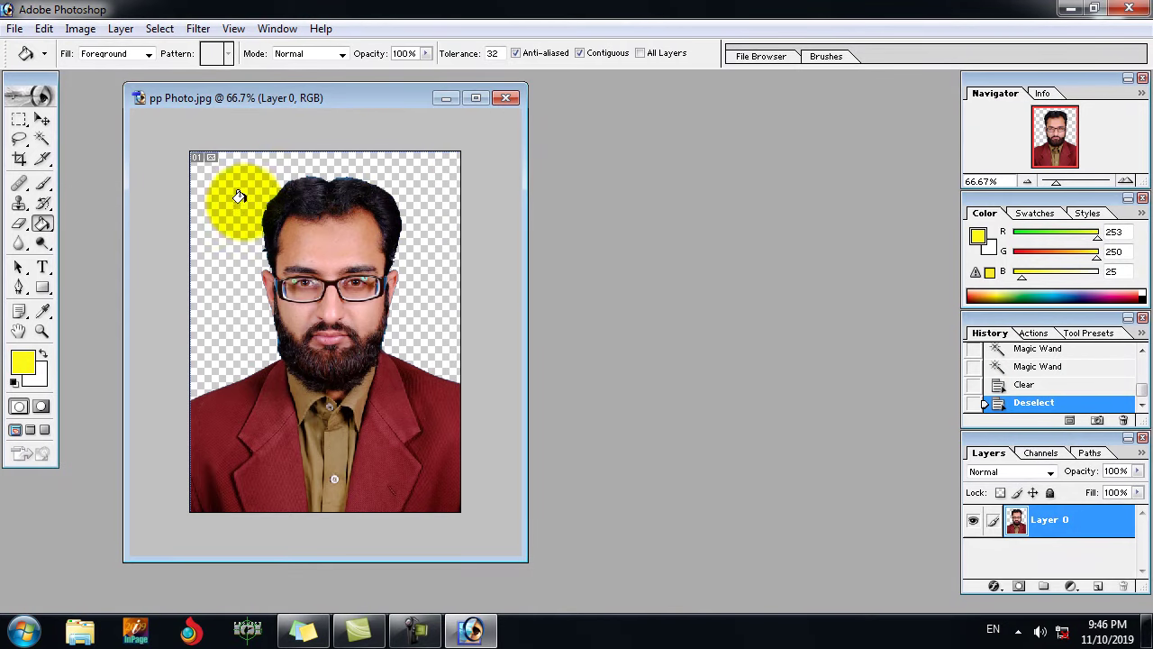
click(229, 217)
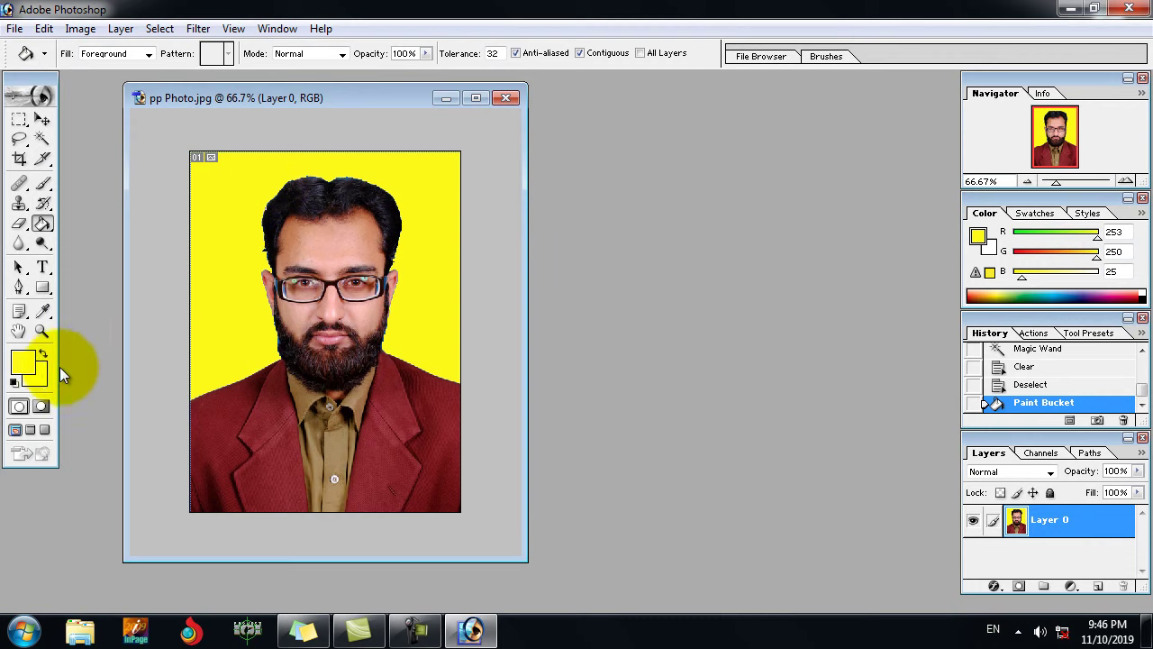
click(22, 361)
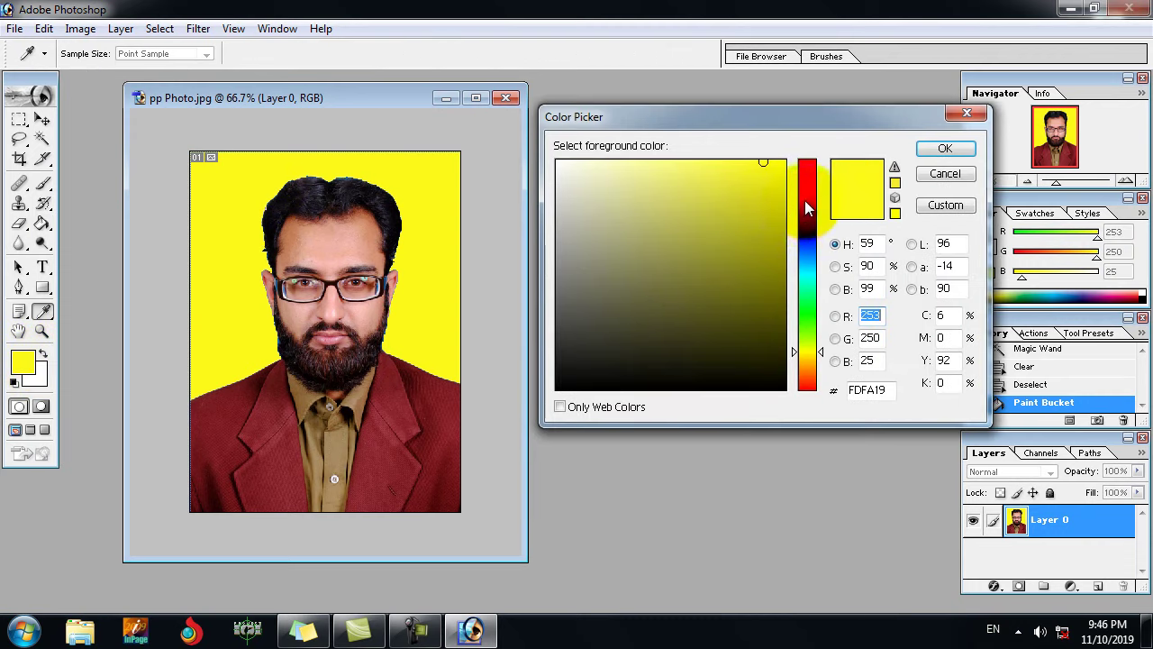
Pick a light pink foreground colour and paint-bucket the yellow background pink
click(803, 214)
click(724, 166)
click(803, 200)
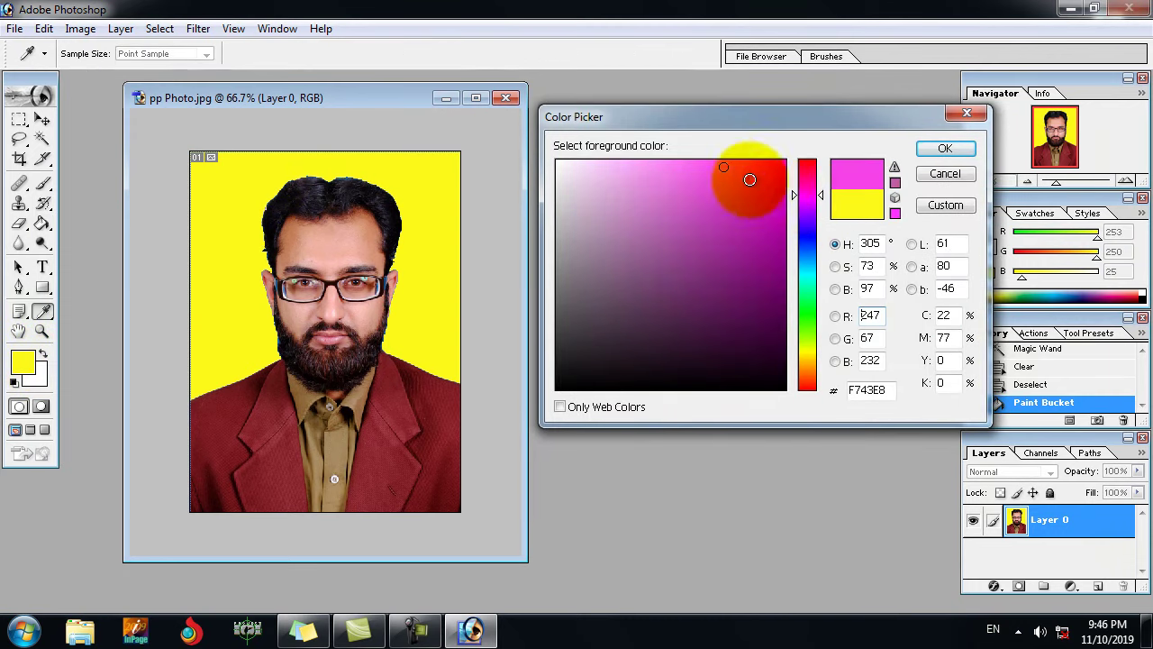
click(686, 163)
click(944, 150)
key(g)
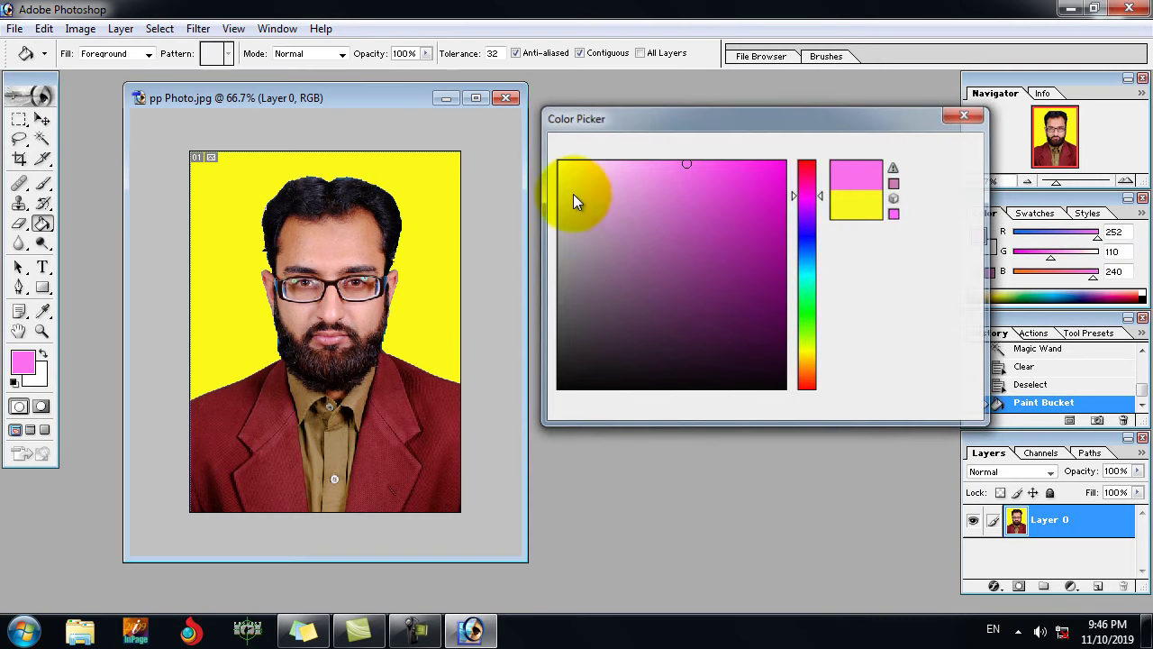
click(430, 191)
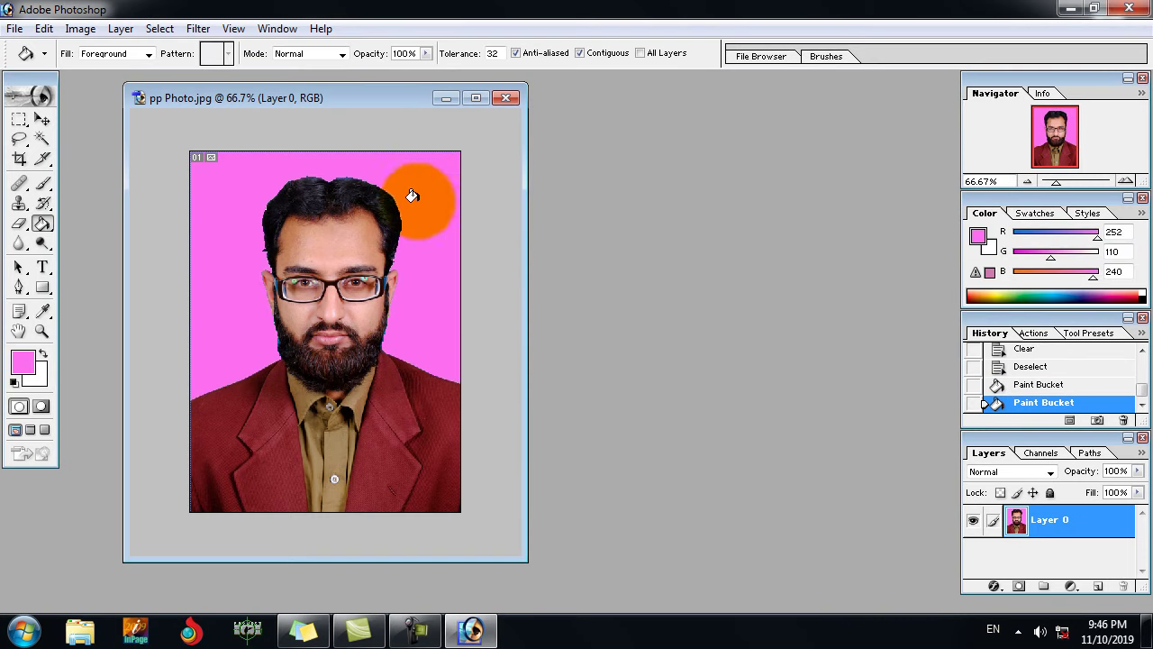
After briefly trying green, set the foreground to white (FFFFFF) and refill the background white
click(23, 362)
click(804, 320)
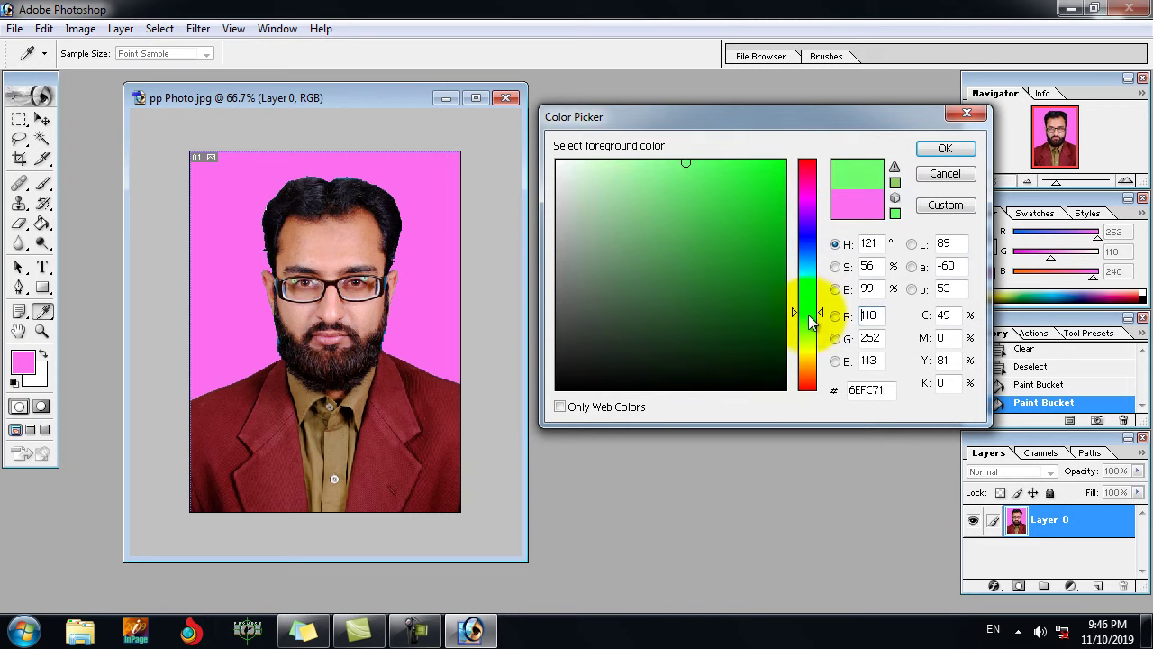
click(728, 163)
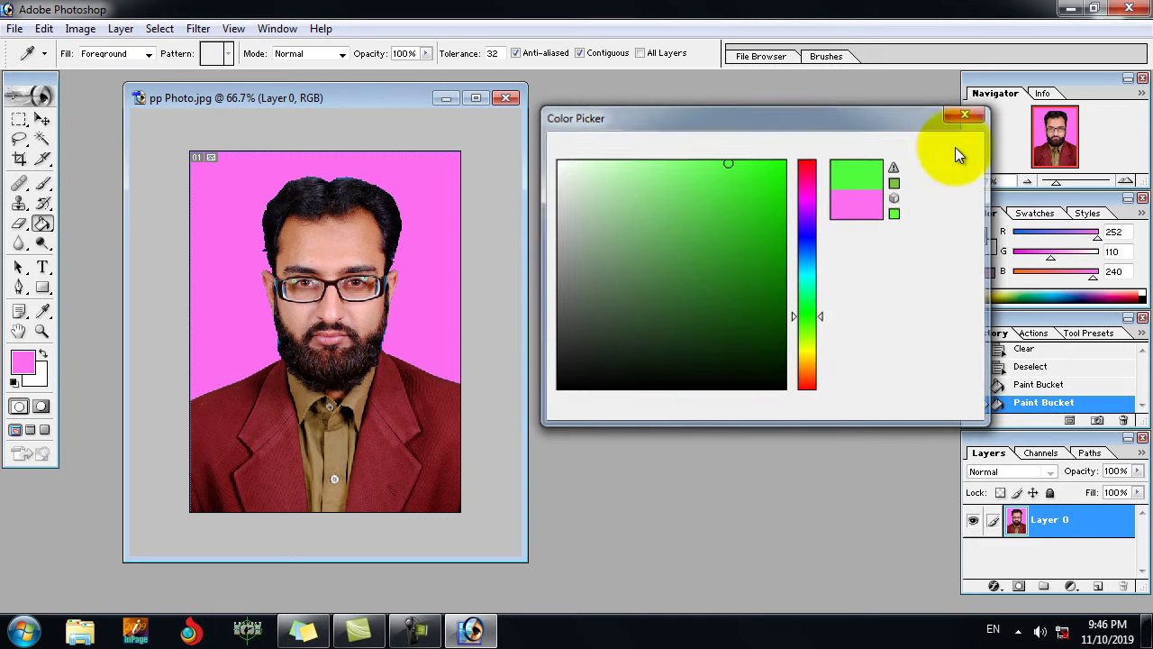
click(945, 150)
click(25, 362)
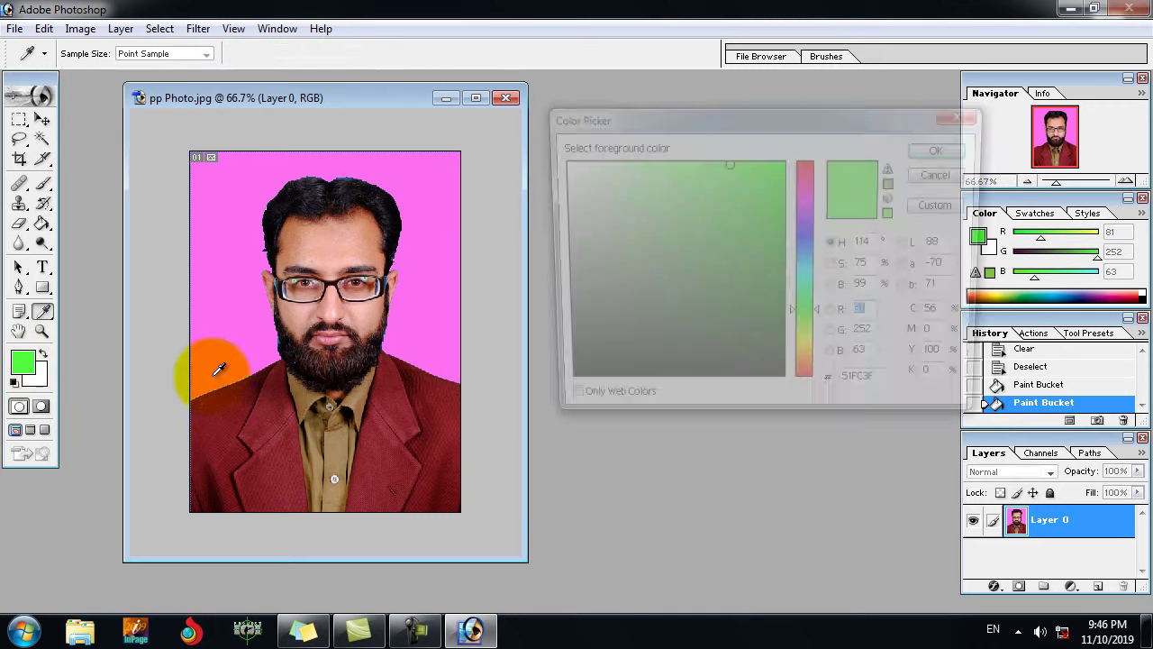
drag(628, 244, 507, 134)
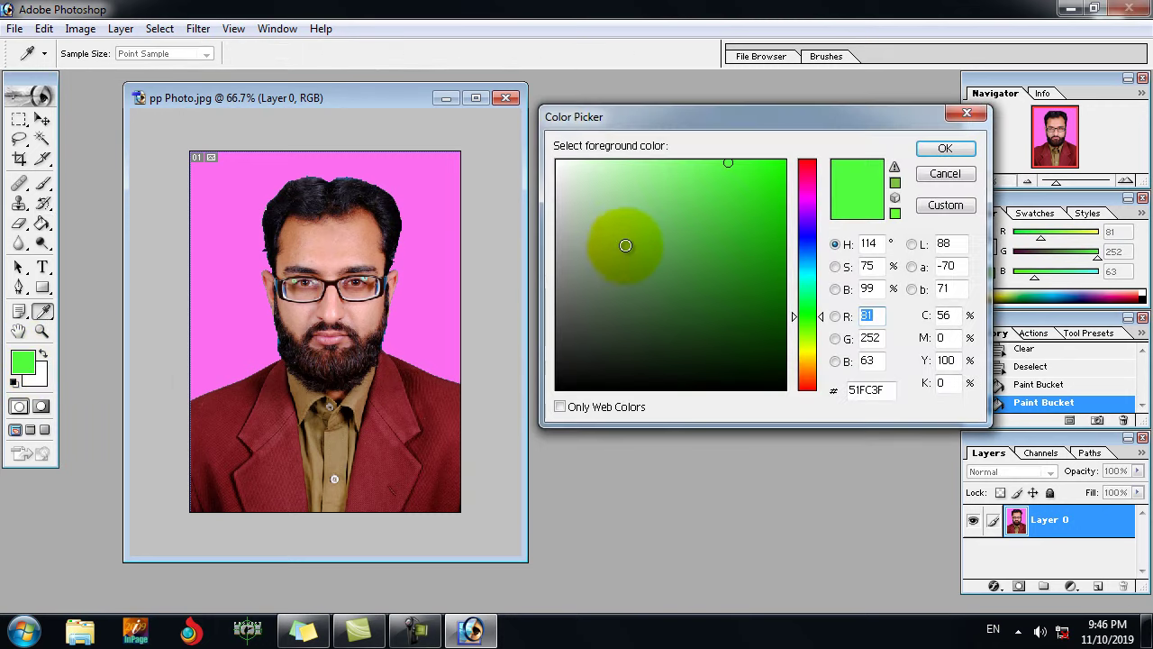
click(945, 149)
click(420, 195)
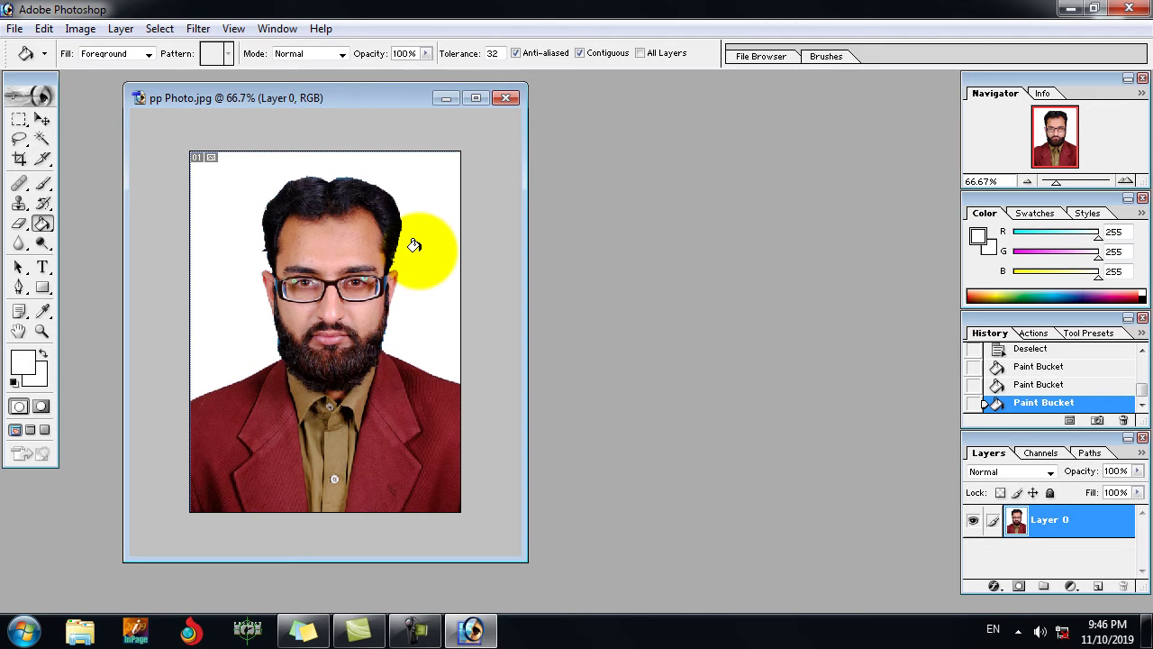
Save the photo to the desktop as JPEG '989' at Maximum quality 12
drag(307, 102, 350, 99)
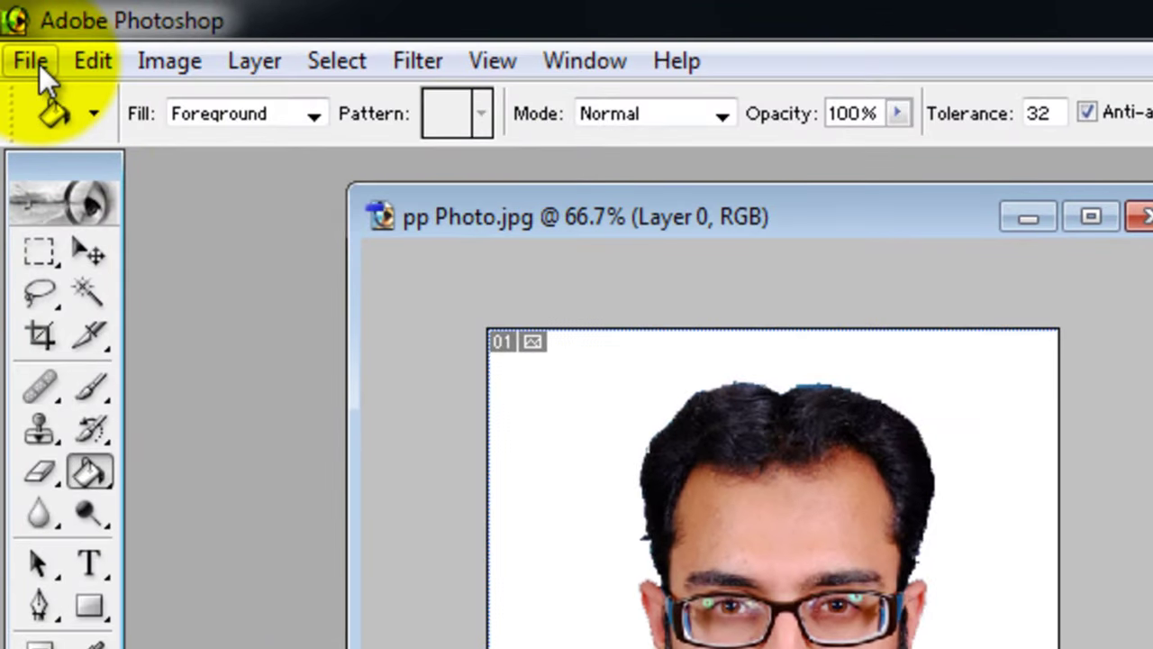
click(39, 64)
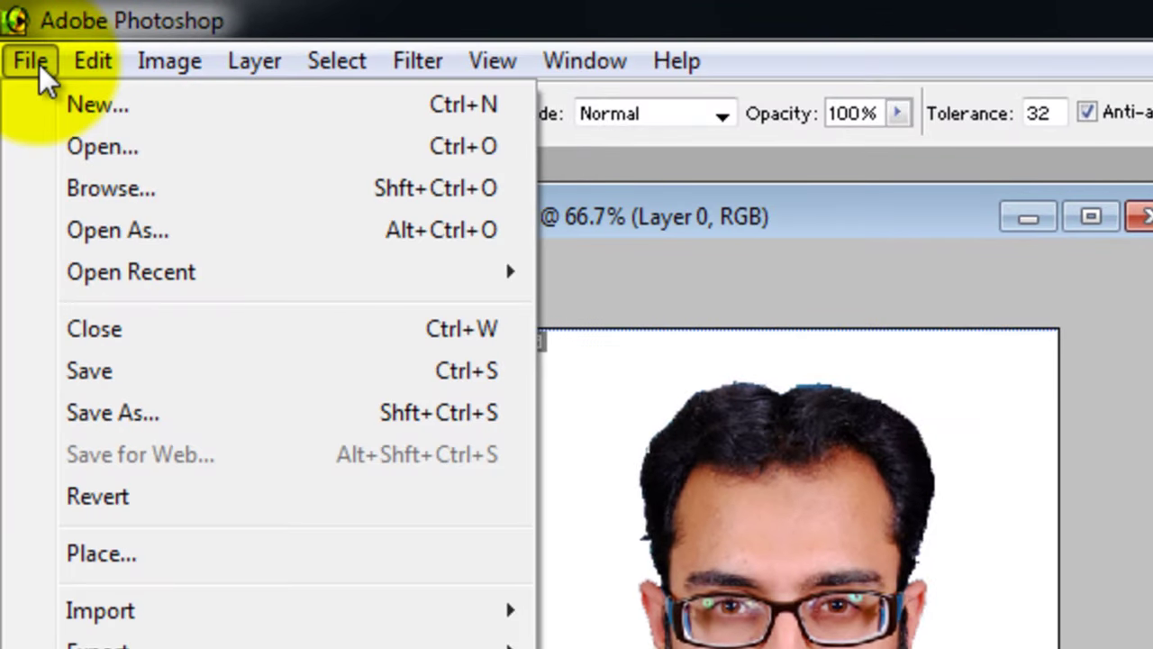
click(134, 404)
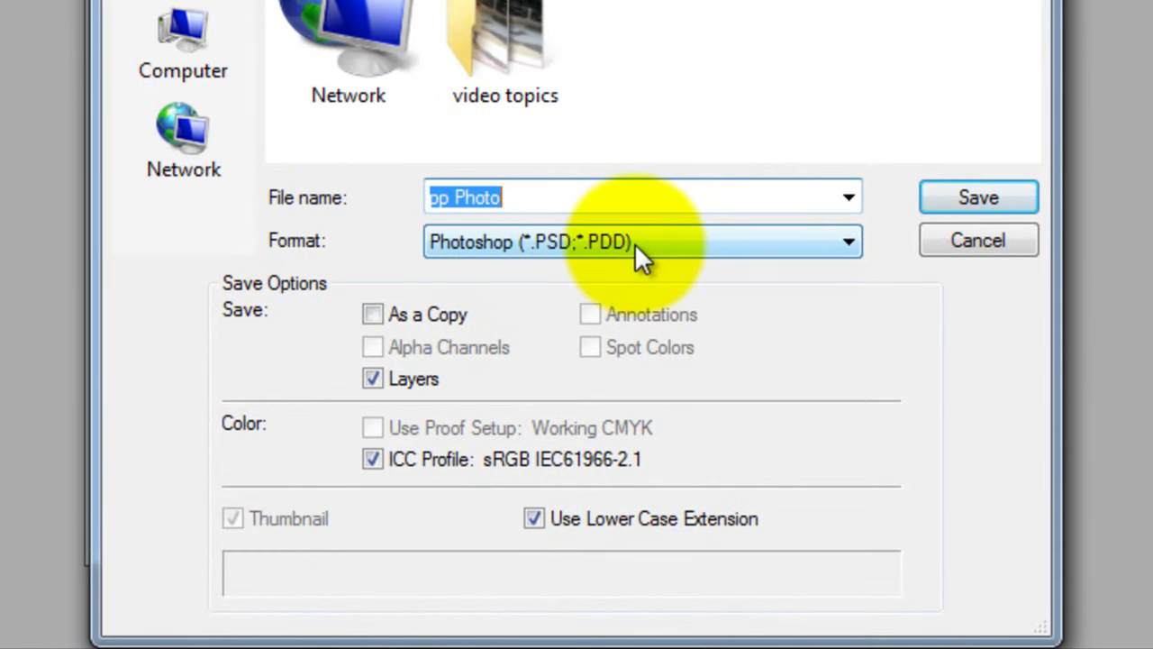
click(635, 243)
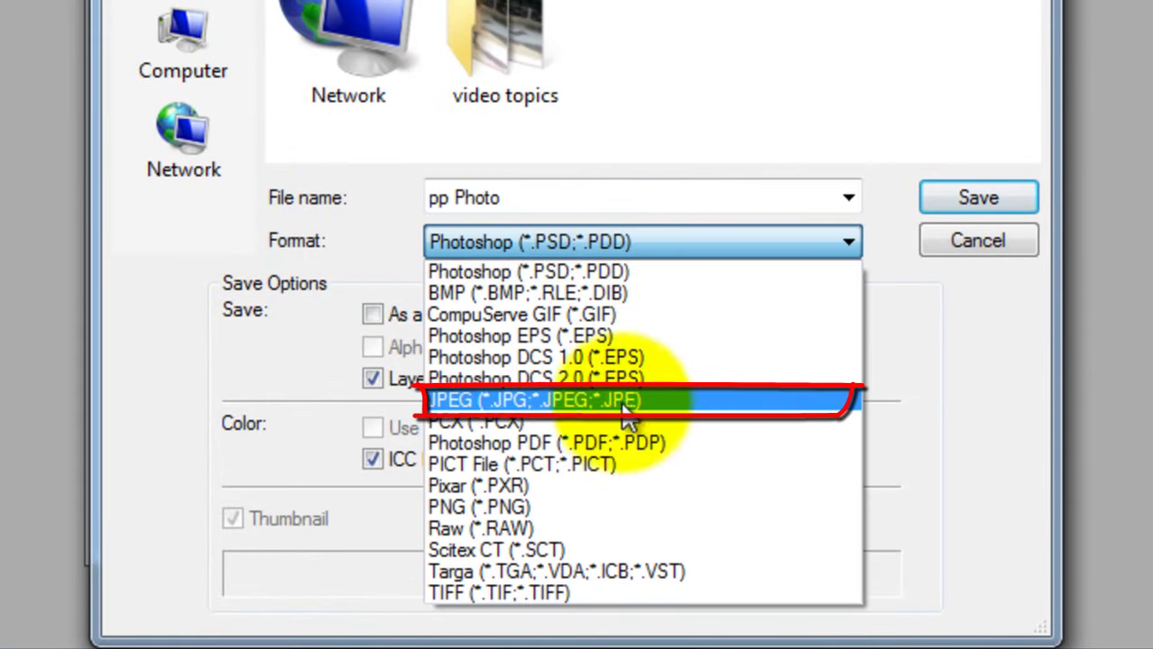
click(566, 399)
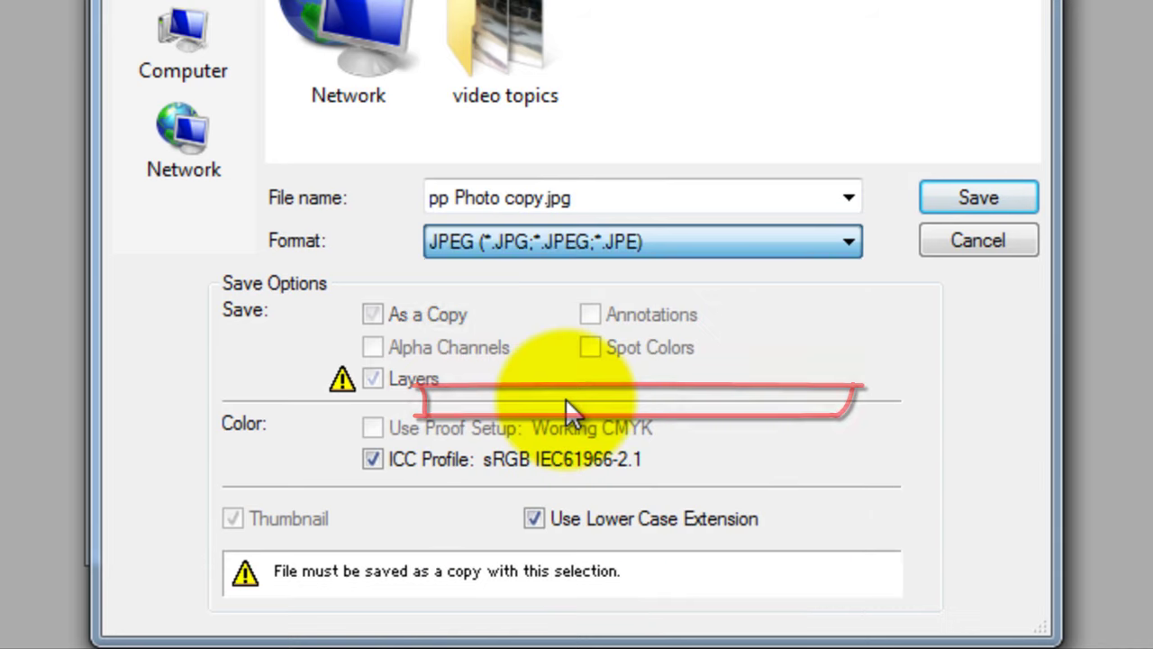
triple_click(603, 200)
text(989)
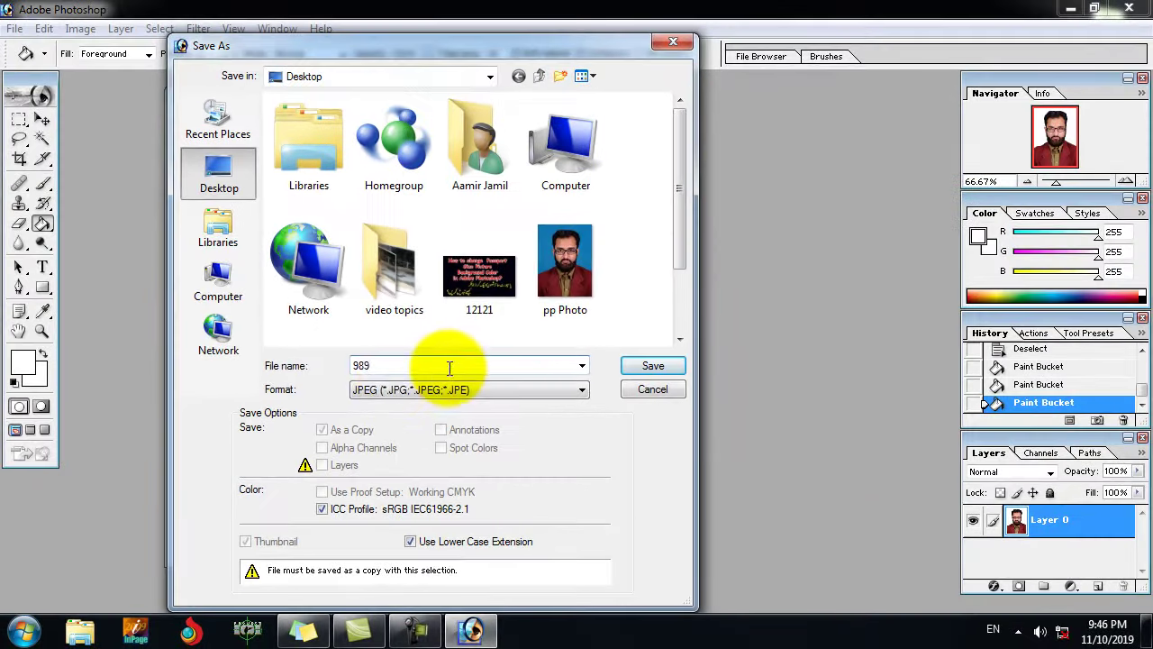
click(653, 366)
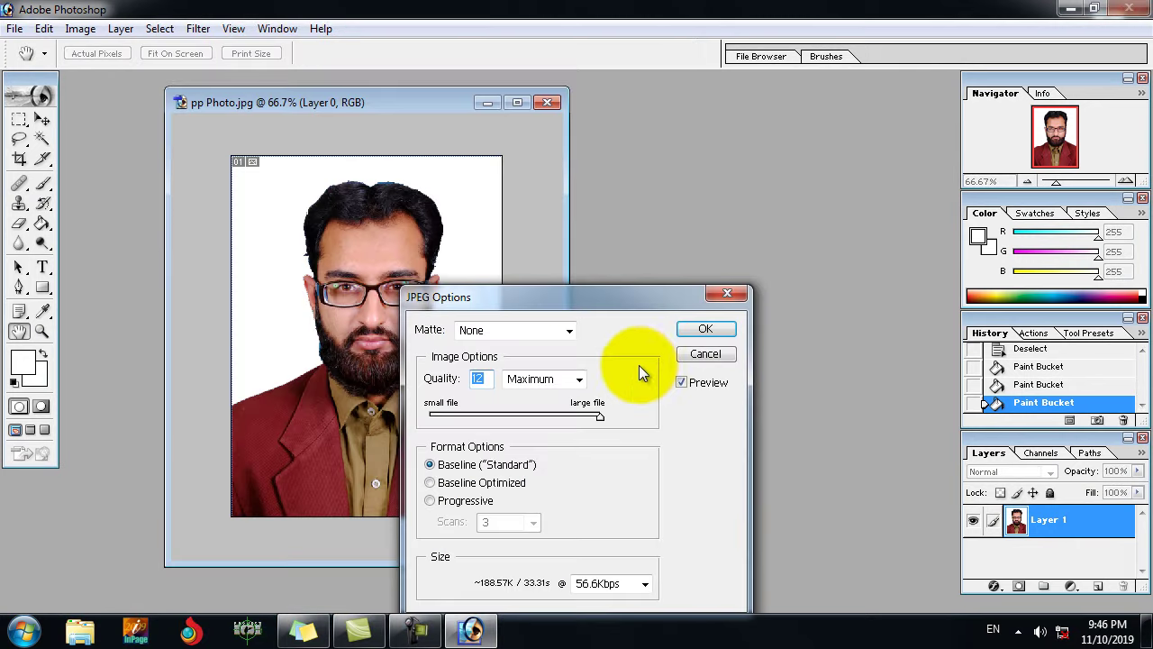
click(706, 329)
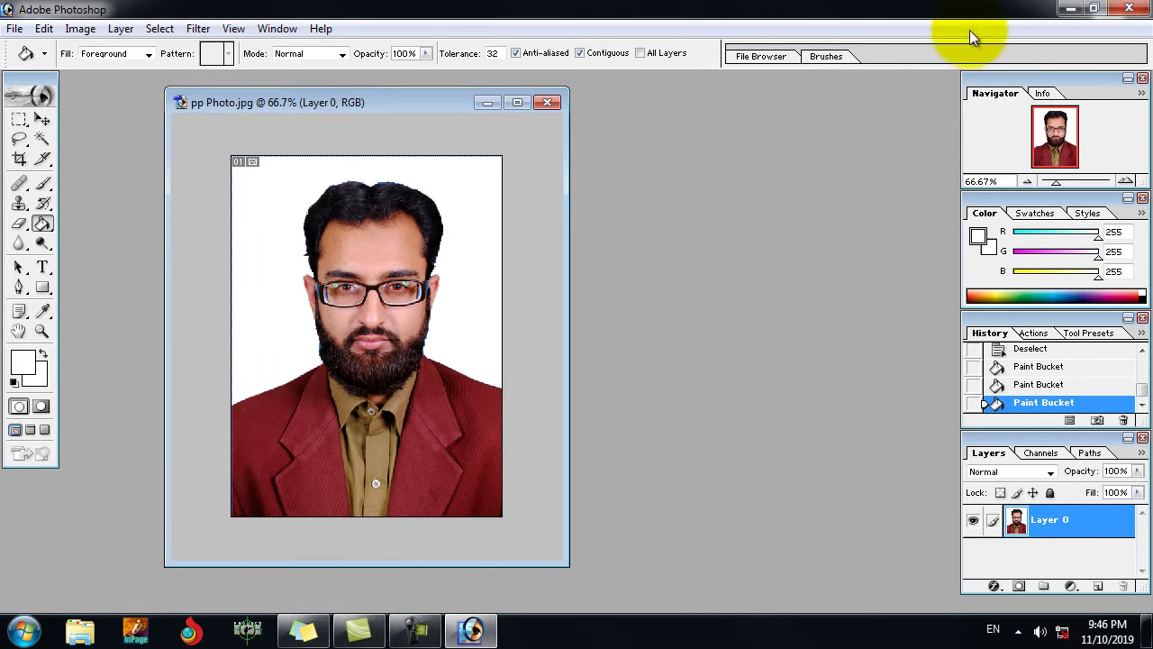
Open 989 in Windows Photo Viewer, flip between it and blue pp Photo, then return to Photoshop
click(1069, 9)
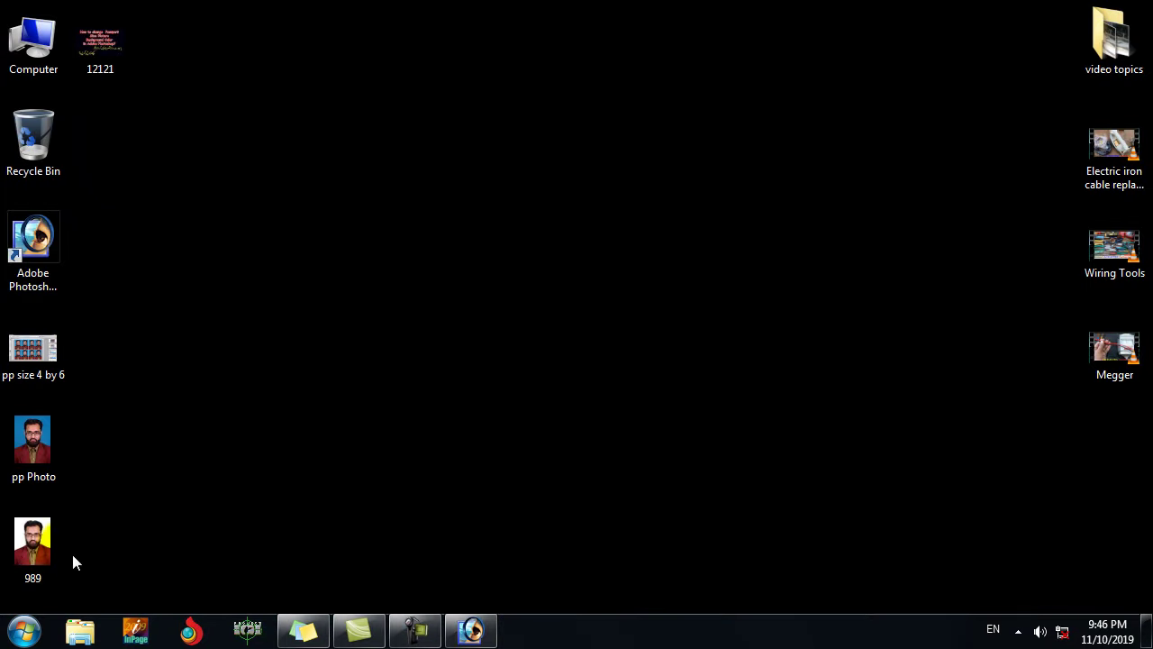
double_click(54, 534)
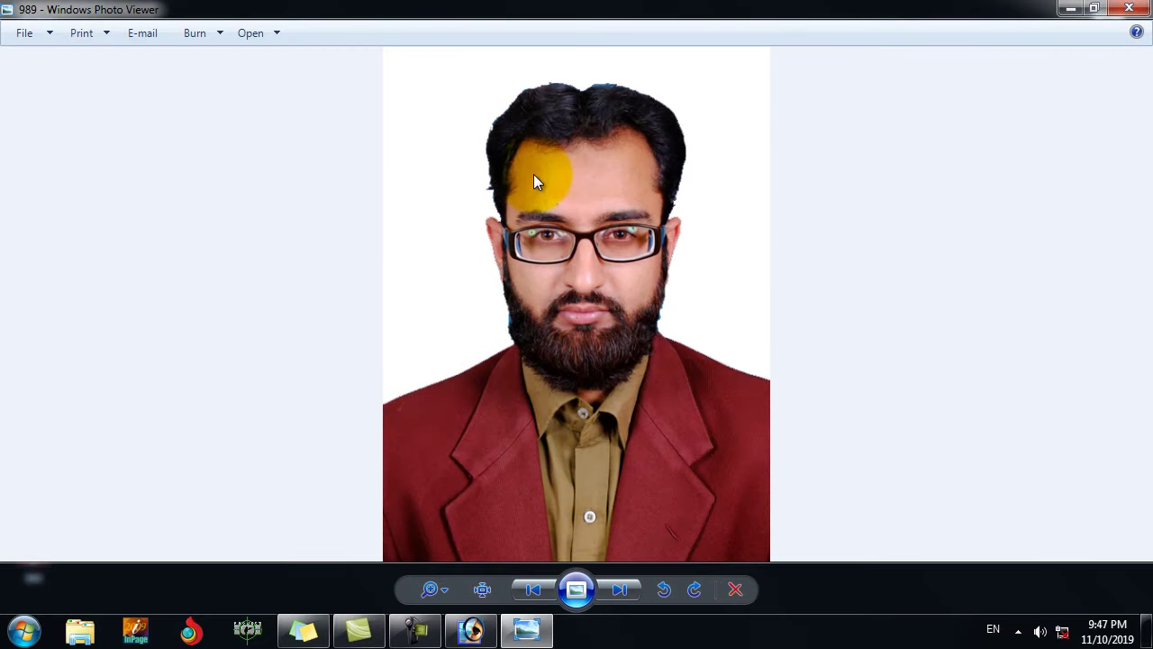
key(Right)
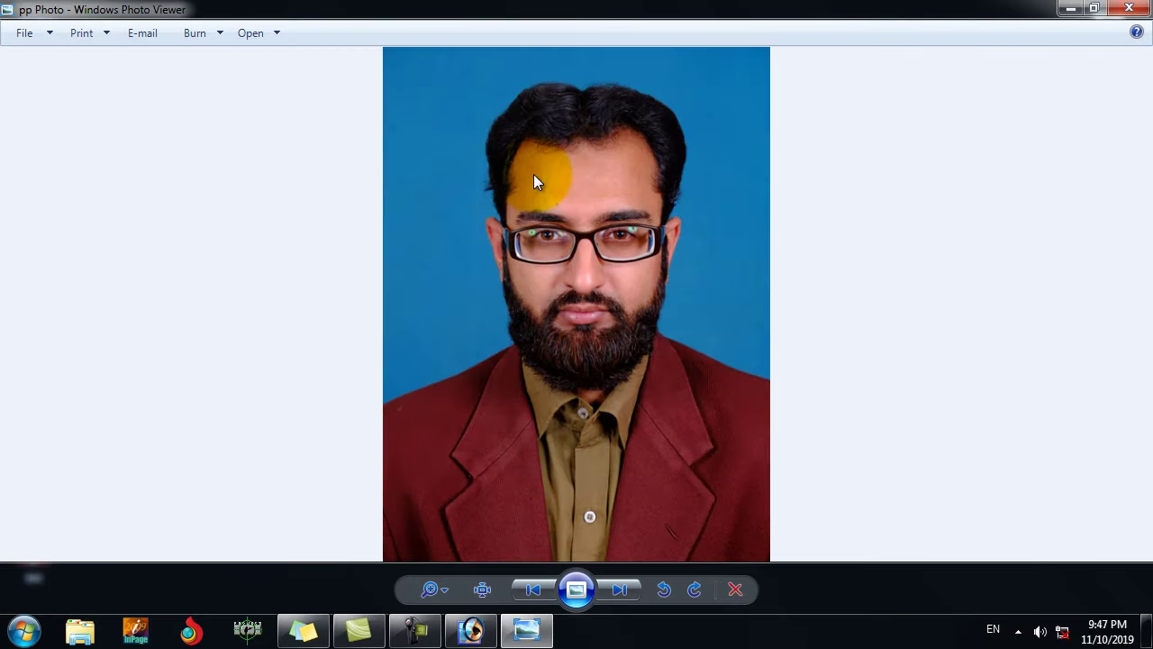
key(Left)
key(Right)
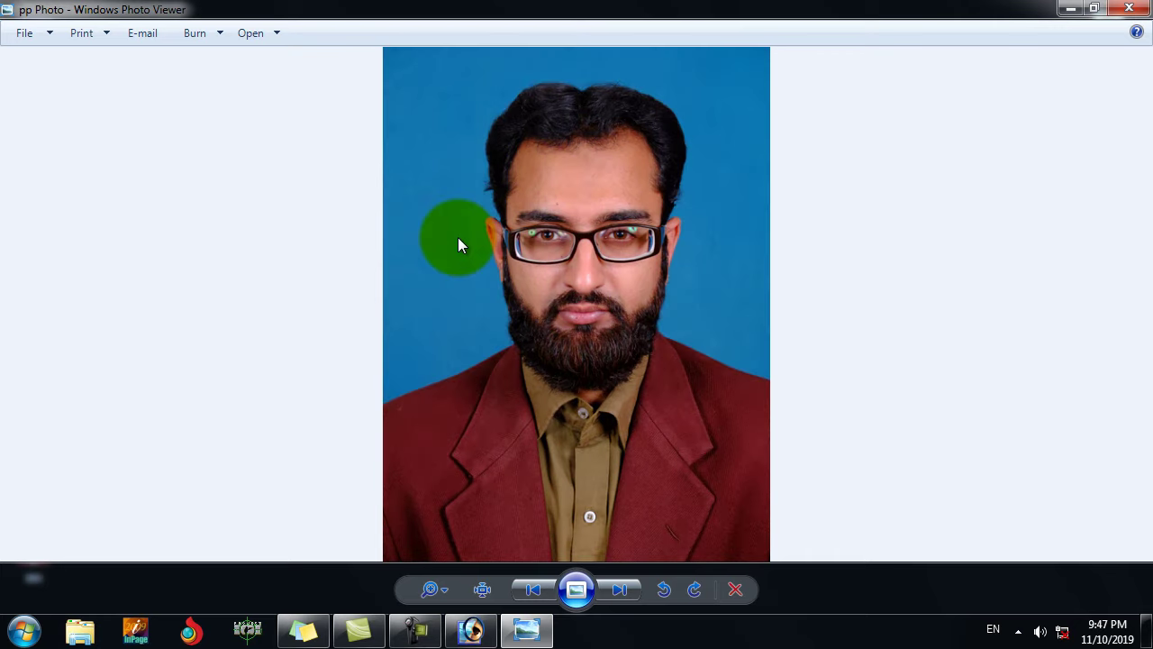
key(Left)
click(1129, 8)
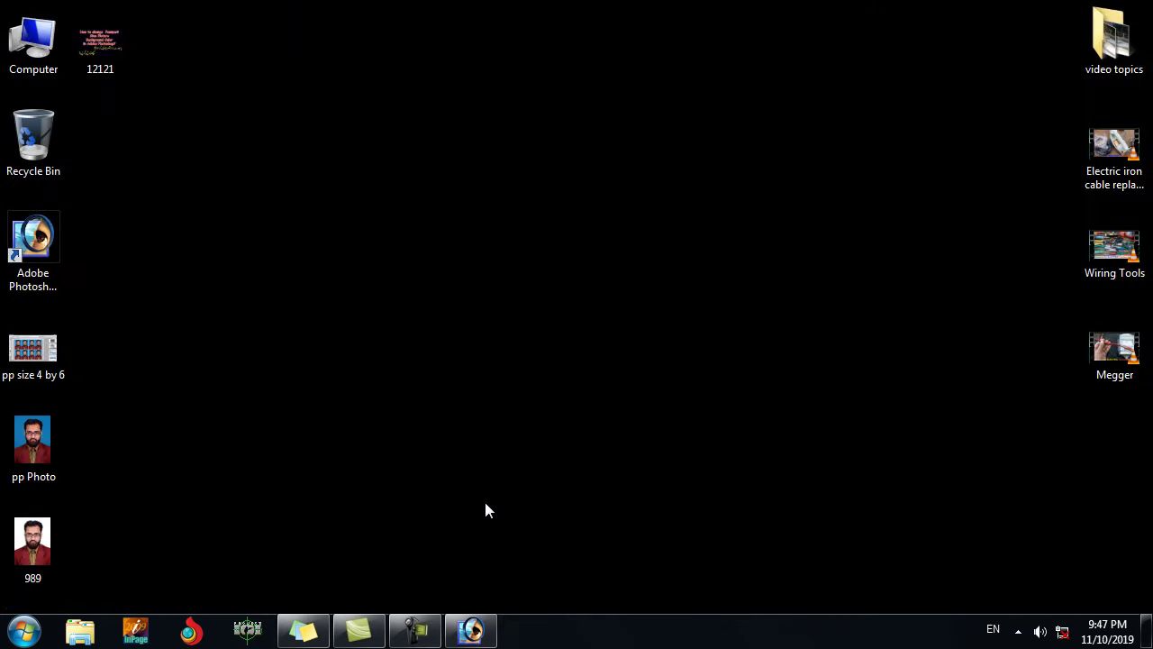
click(470, 629)
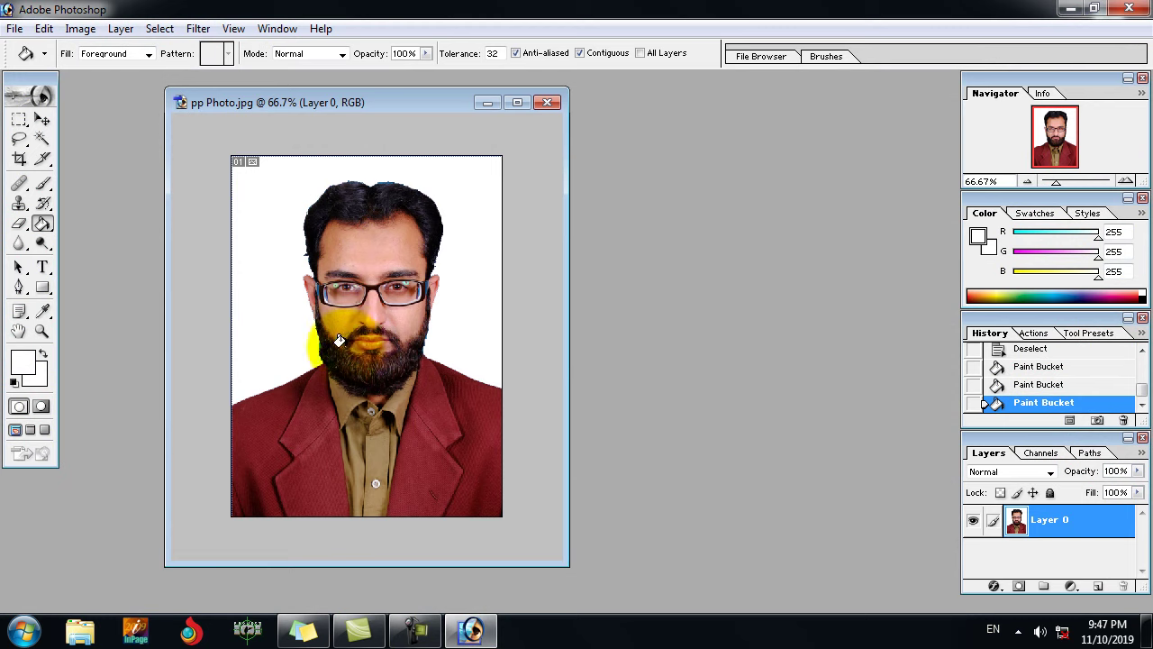
Set a bright green foreground colour and paint-bucket the white background green
click(21, 360)
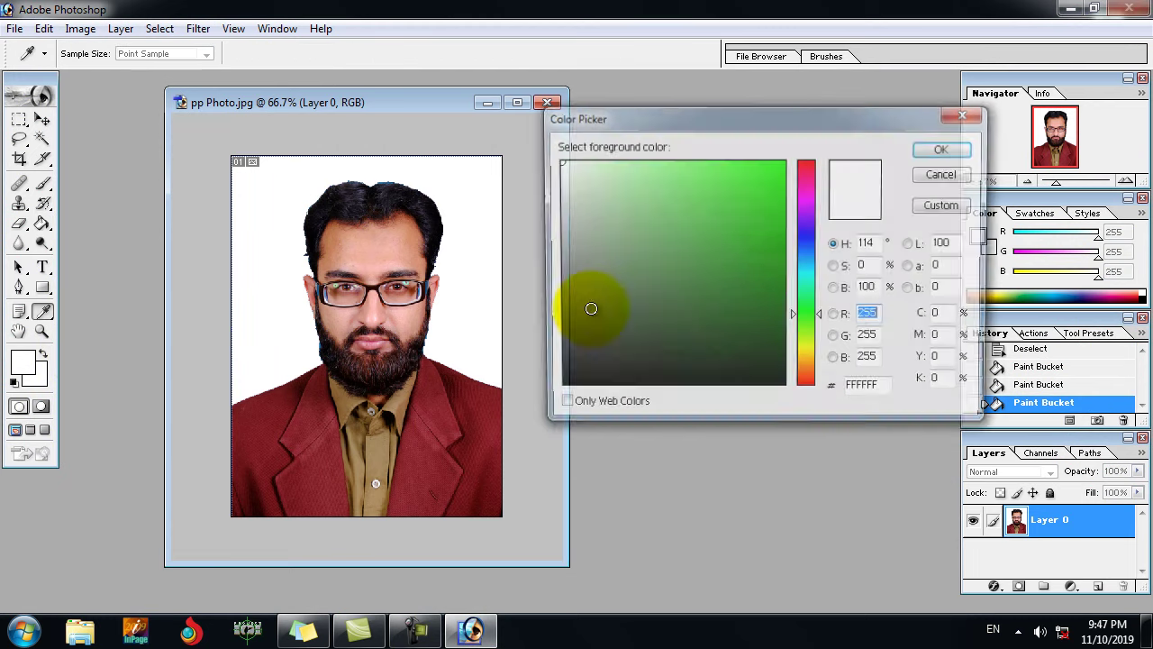
click(749, 275)
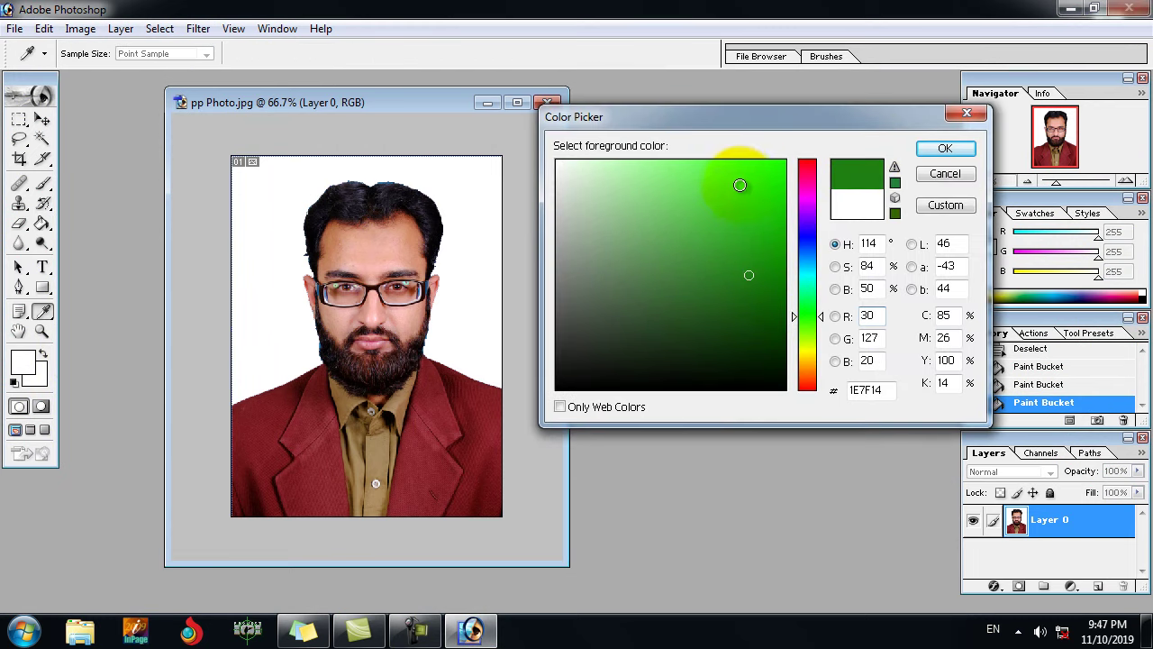
click(739, 185)
click(945, 148)
key(g)
click(467, 190)
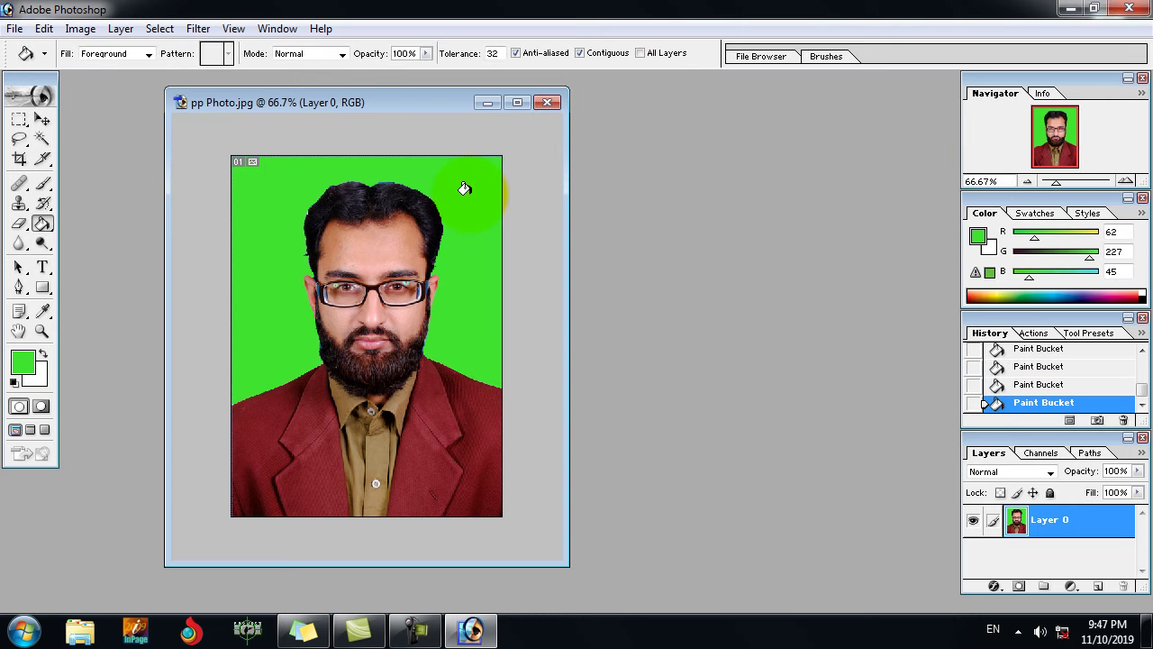